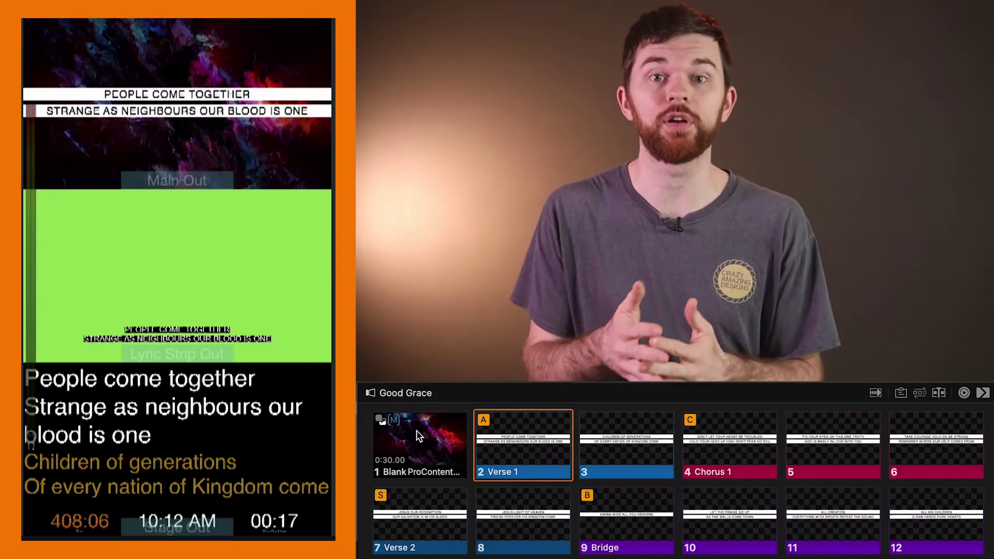
- Advance Good Grace live through Chorus 1, Verse 2 and the Bridge to the 'All creation' lyrics
{"action": "key", "text": "Right"}
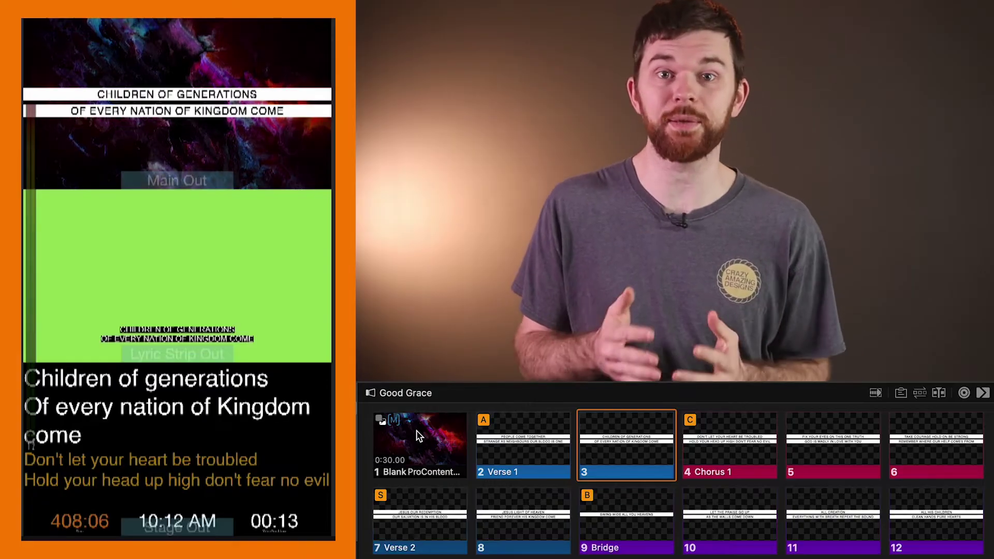
{"action": "key", "text": "Right"}
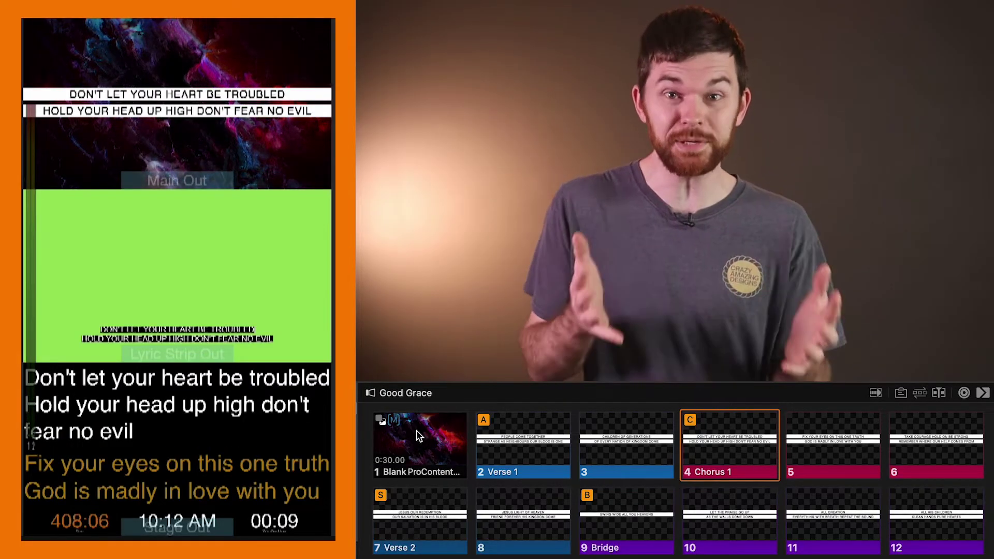
{"action": "key", "text": "Right"}
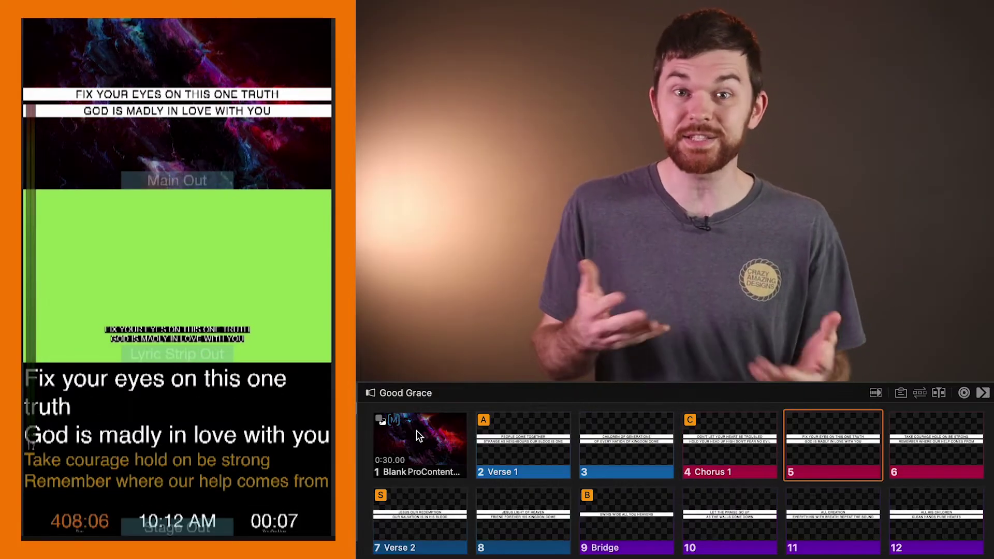
{"action": "key", "text": "Right"}
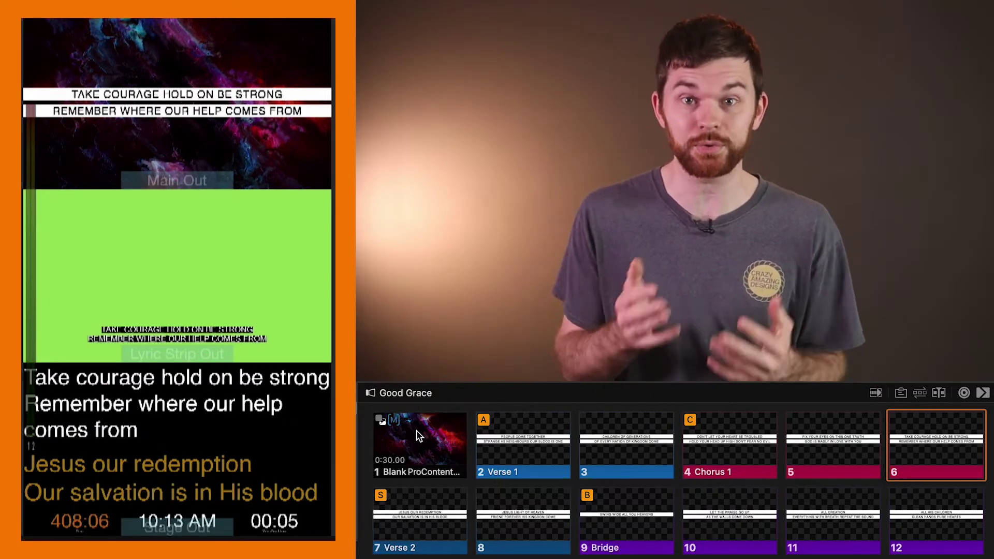
{"action": "key", "text": "Right"}
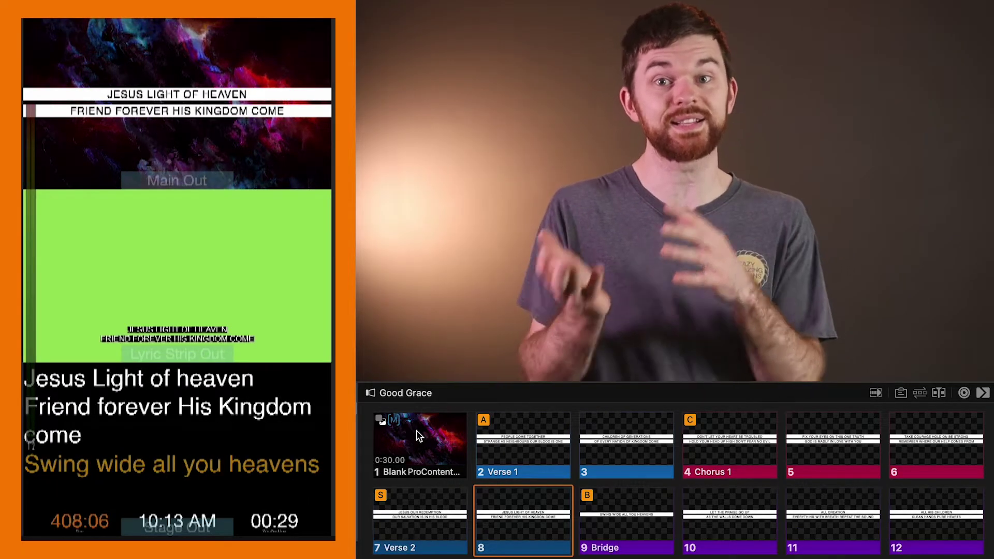
{"action": "key", "text": "Right"}
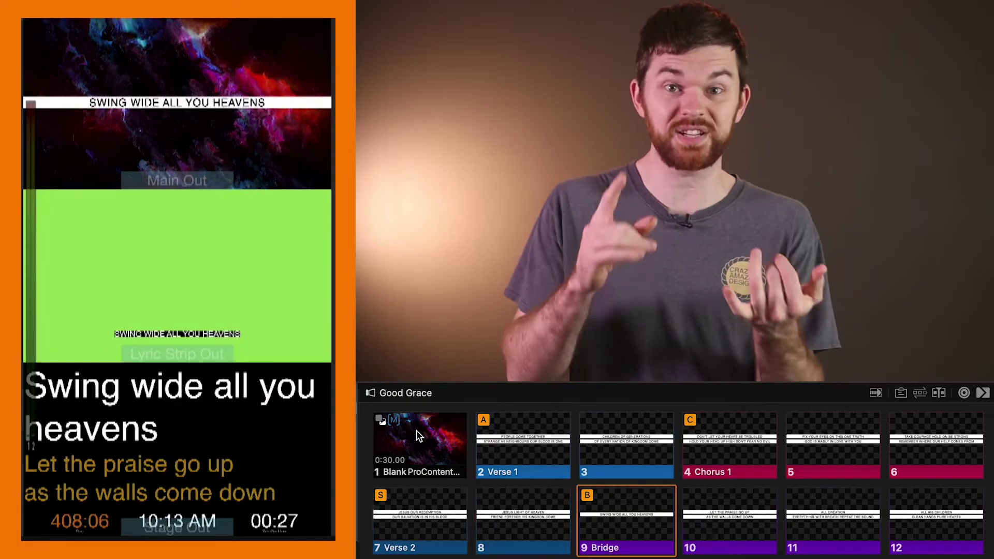
{"action": "key", "text": "Right"}
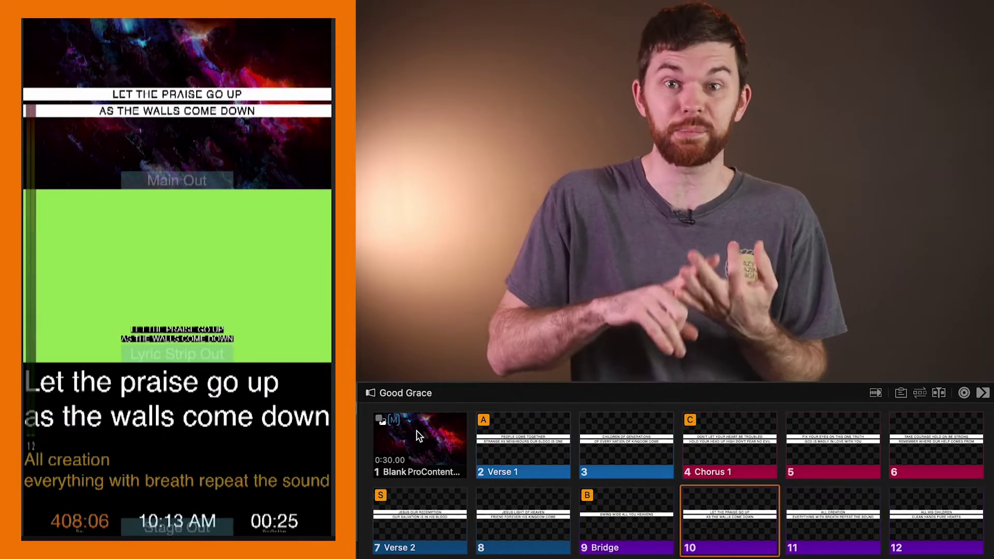
{"action": "key", "text": "Right"}
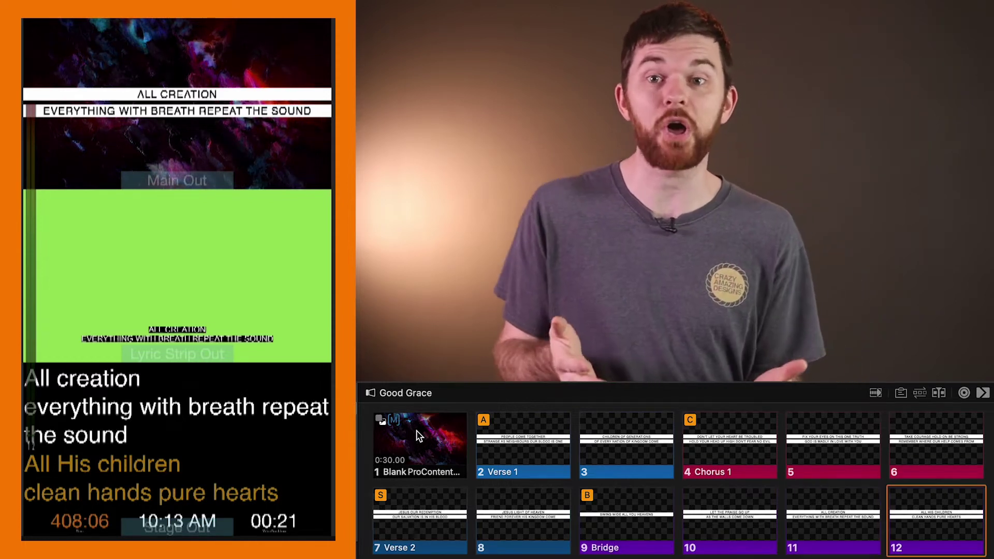
{"action": "key", "text": "Right"}
{"action": "key", "text": "Right"}
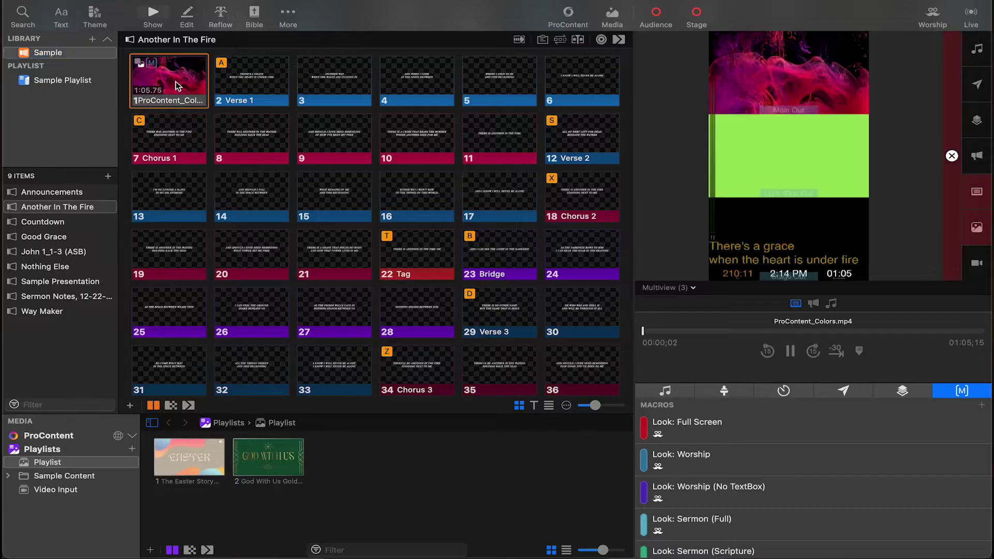
- Send Verse 1 live, switch the preview to Multiview (Quad) and widen the preview panel
{"action": "key", "text": "Right"}
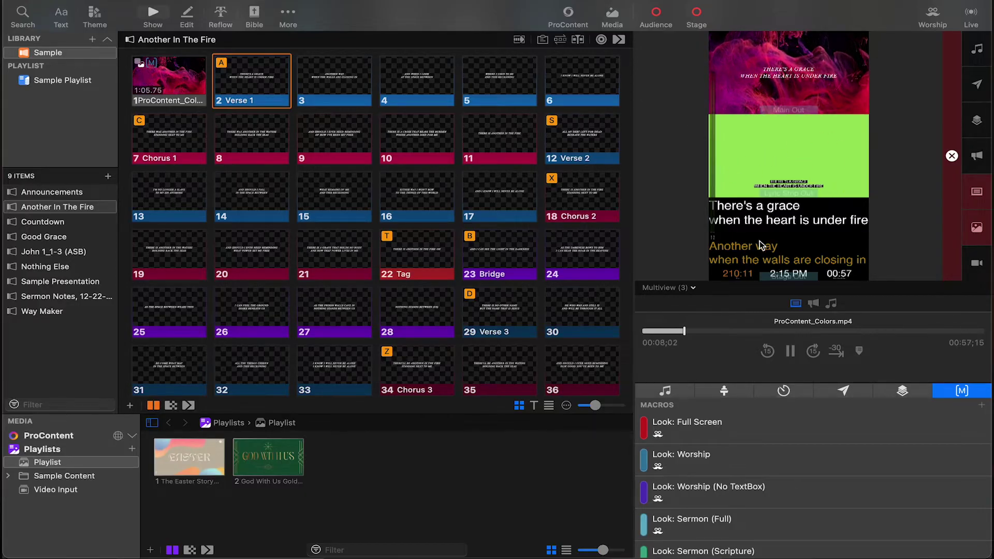
{"action": "left_click", "coordinate": [681, 290]}
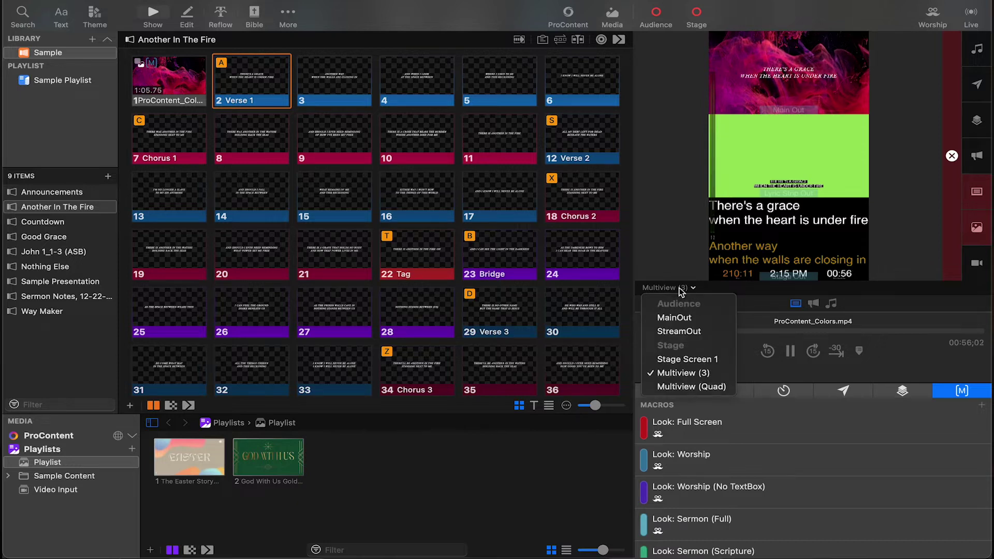
{"action": "left_click", "coordinate": [683, 385]}
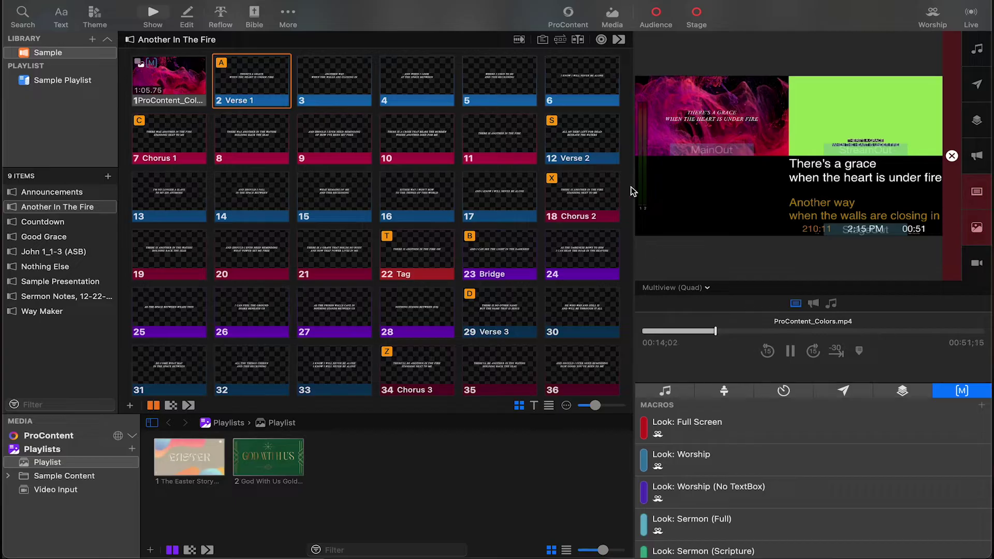
{"action": "left_click_drag", "start_coordinate": [631, 174], "coordinate": [501, 173]}
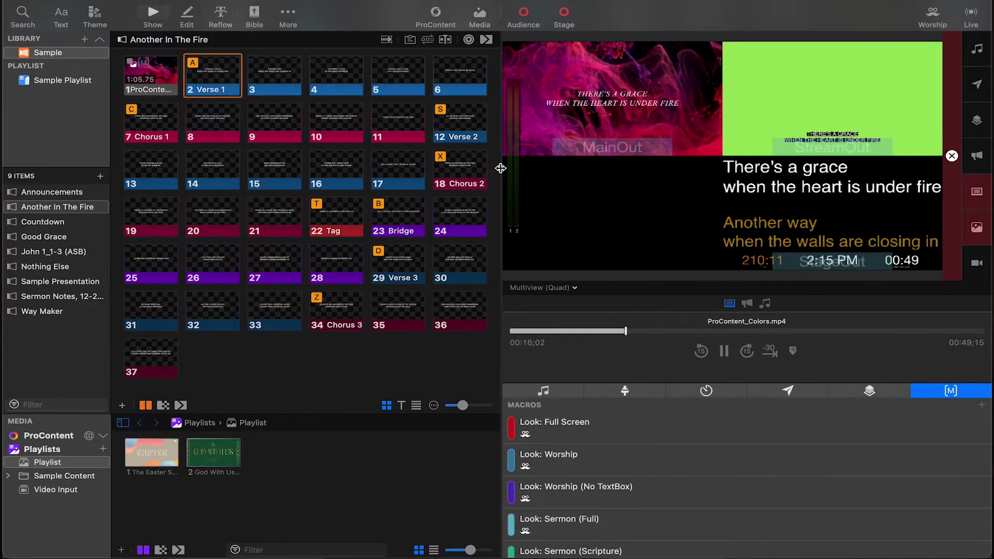
- Put the ProContent background slide 1 live so the outputs show only video
{"action": "left_click", "coordinate": [158, 83]}
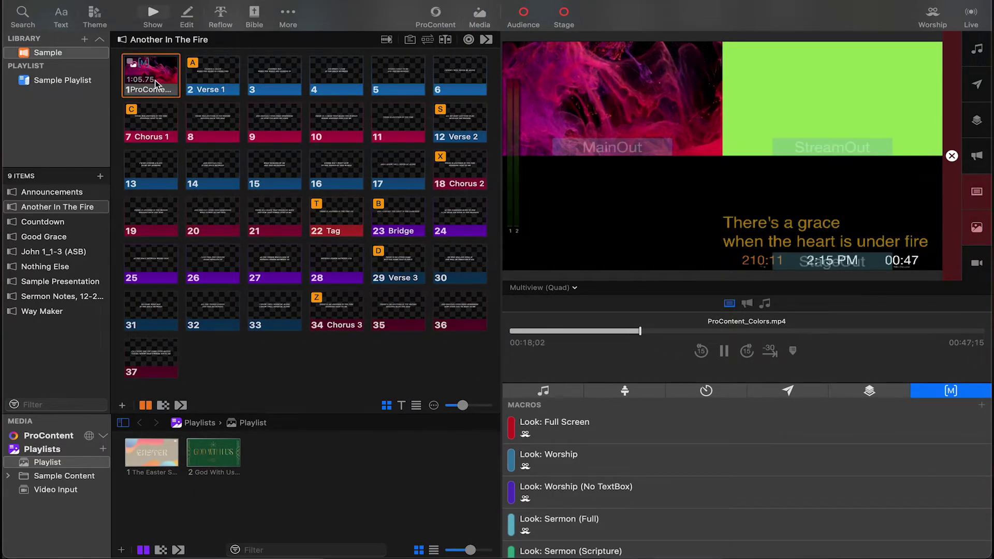
{"action": "right_click", "coordinate": [157, 79]}
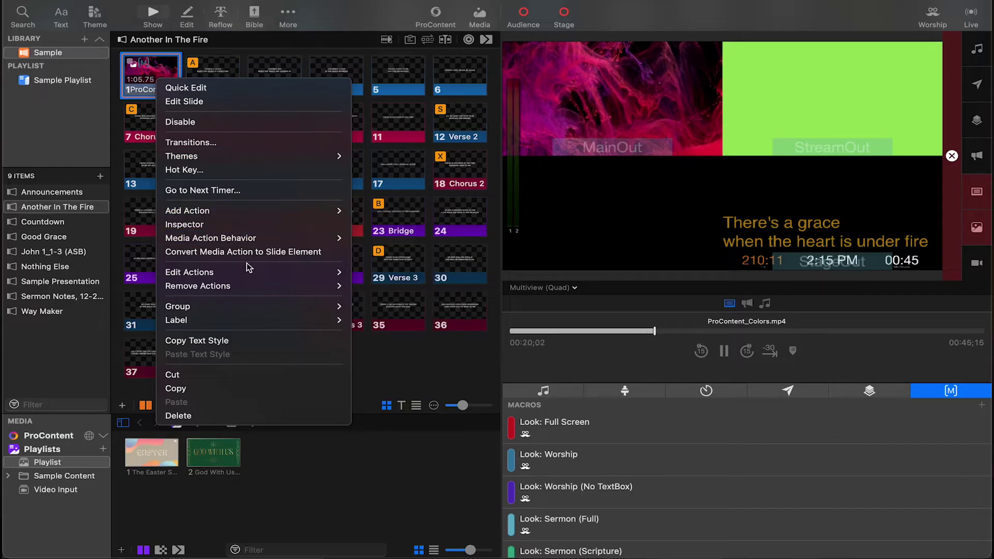
{"action": "mouse_move", "coordinate": [290, 272]}
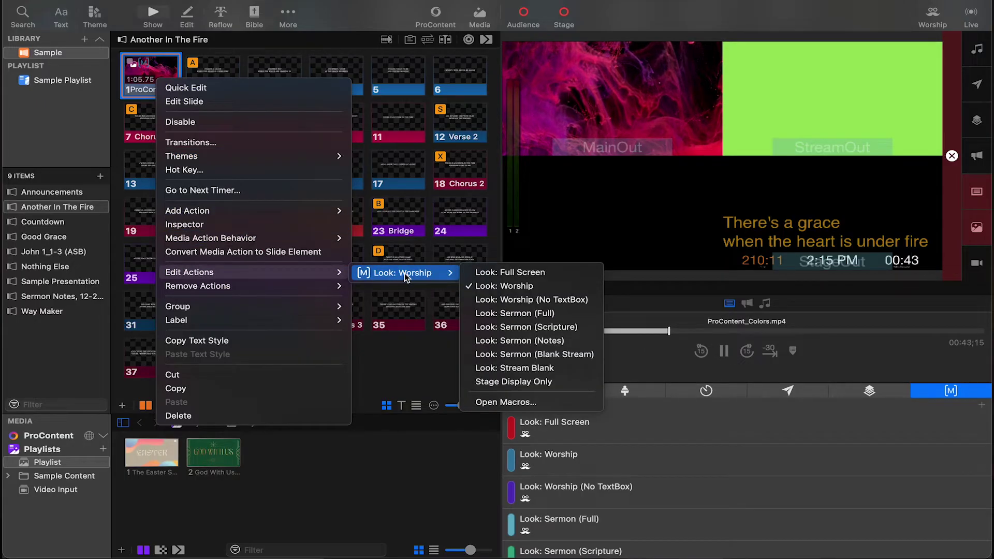
{"action": "left_click", "coordinate": [60, 144]}
{"action": "key", "text": "Down"}
{"action": "scroll", "coordinate": [662, 462], "scroll_direction": "down", "scroll_amount": 1}
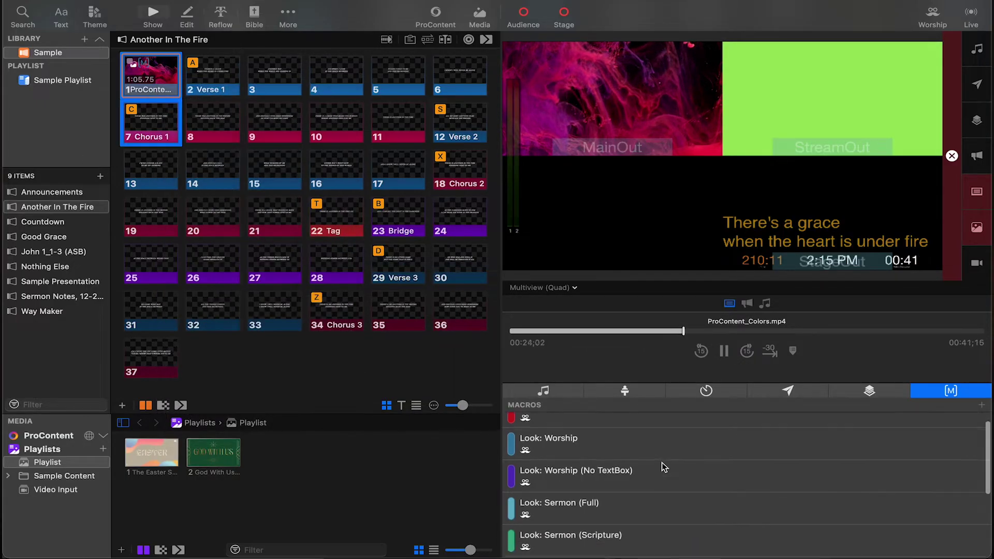
{"action": "left_click", "coordinate": [120, 167]}
{"action": "scroll", "coordinate": [585, 446], "scroll_direction": "up", "scroll_amount": 1}
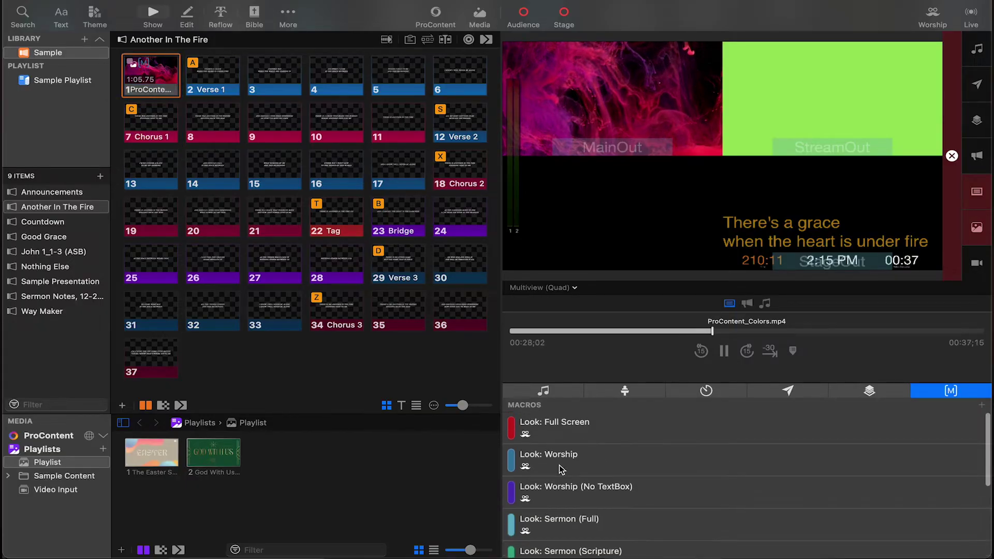
{"action": "left_click", "coordinate": [166, 91]}
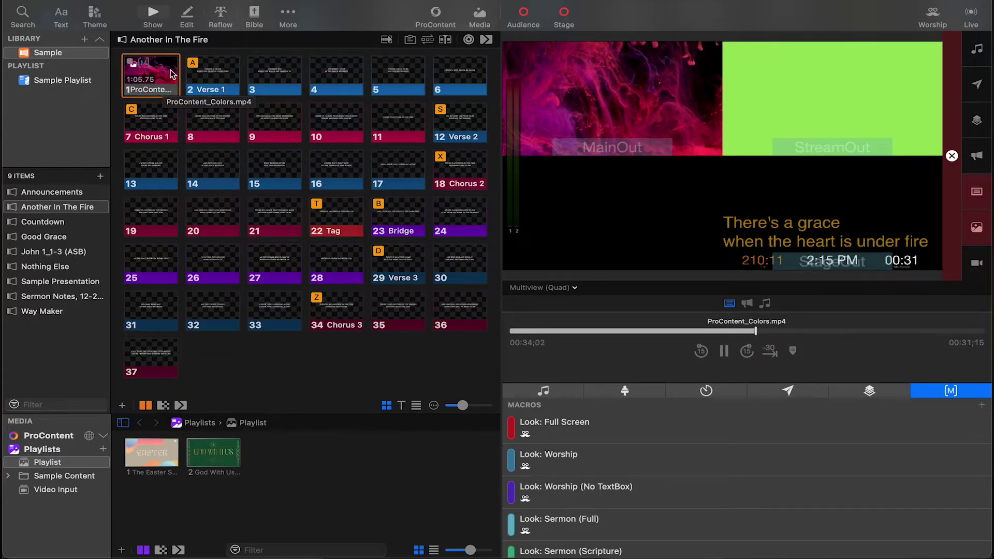
{"action": "scroll", "coordinate": [643, 463], "scroll_direction": "down", "scroll_amount": 3}
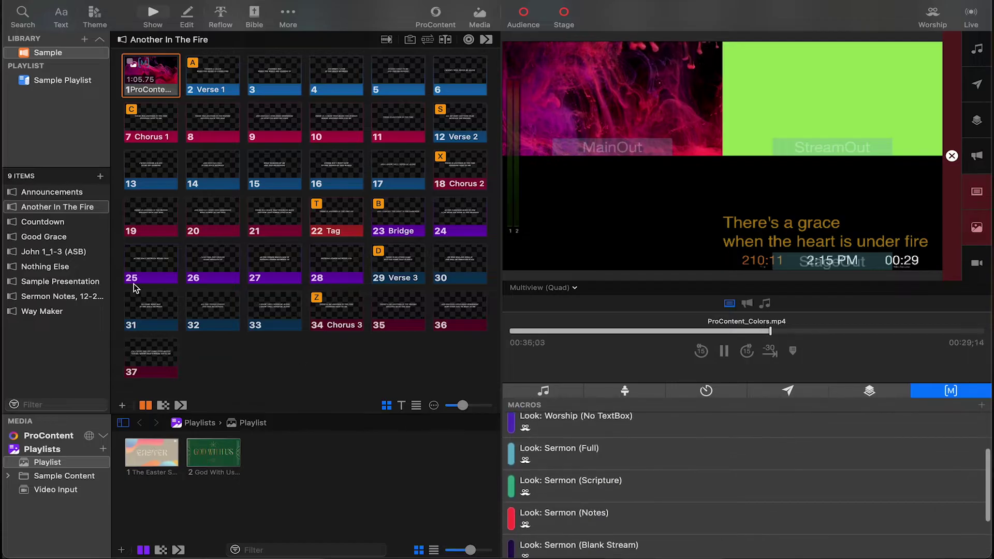
- Open Sermon Notes, 12-22-23 and put the God With Us title slide live
{"action": "left_click", "coordinate": [57, 299]}
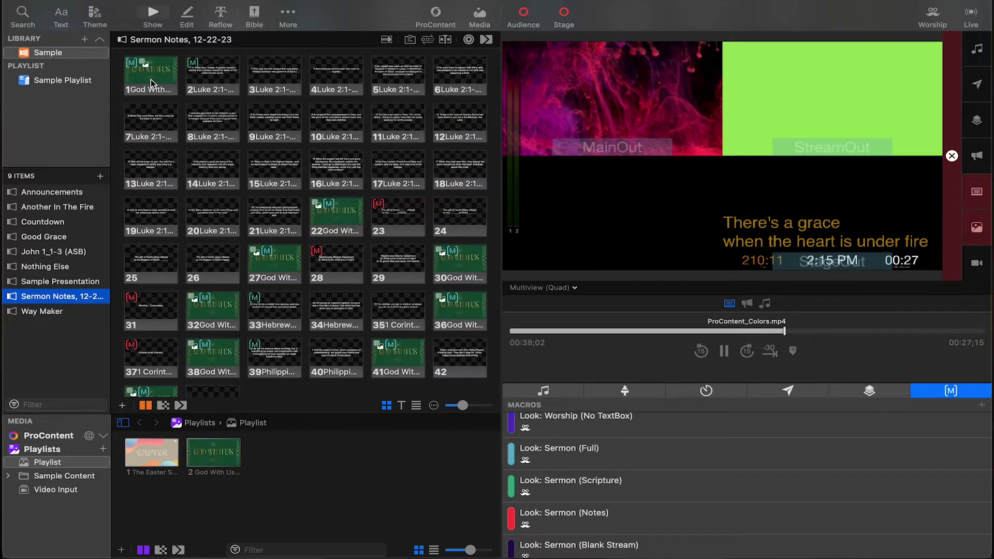
{"action": "left_click", "coordinate": [153, 78]}
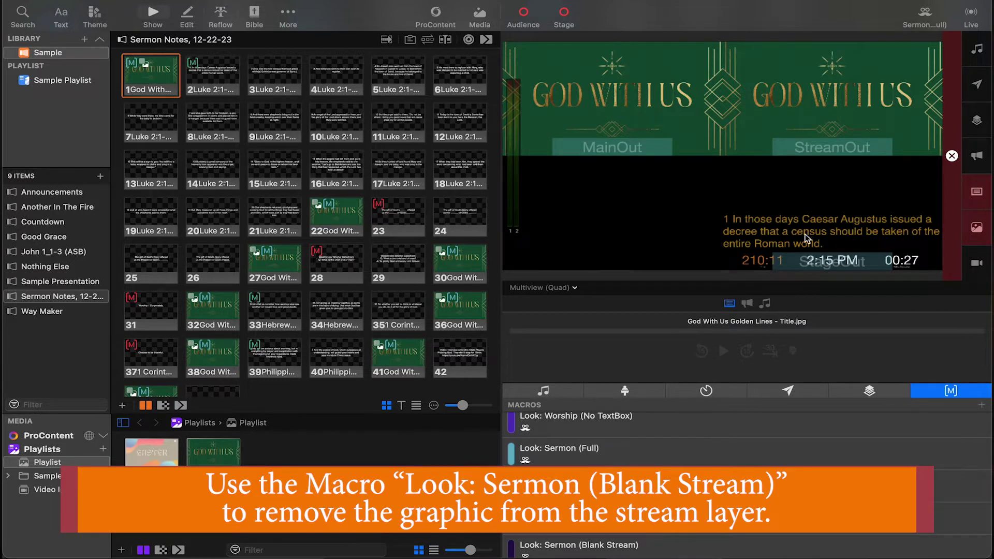
{"action": "scroll", "coordinate": [586, 458], "scroll_direction": "up", "scroll_amount": 2}
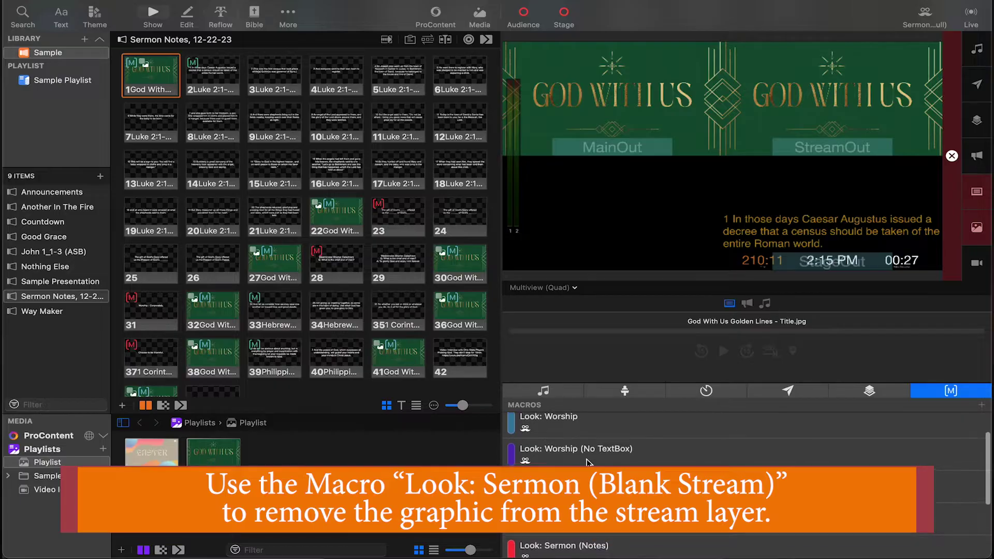
{"action": "scroll", "coordinate": [592, 429], "scroll_direction": "down", "scroll_amount": 2}
{"action": "scroll", "coordinate": [586, 458], "scroll_direction": "up", "scroll_amount": 2}
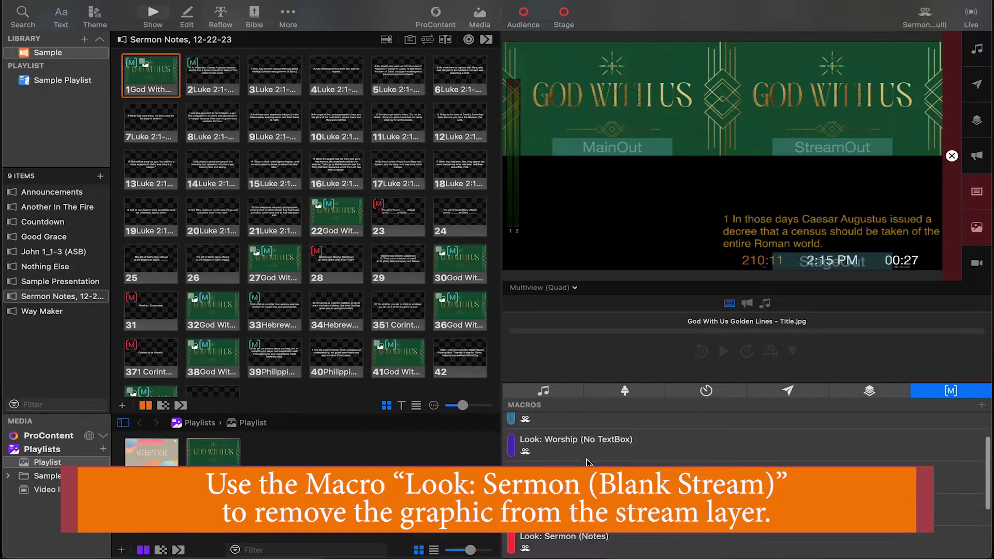
- Step through the Luke scripture slides to the fill-in-the-blank slide, then open Good Grace
{"action": "left_click", "coordinate": [218, 83]}
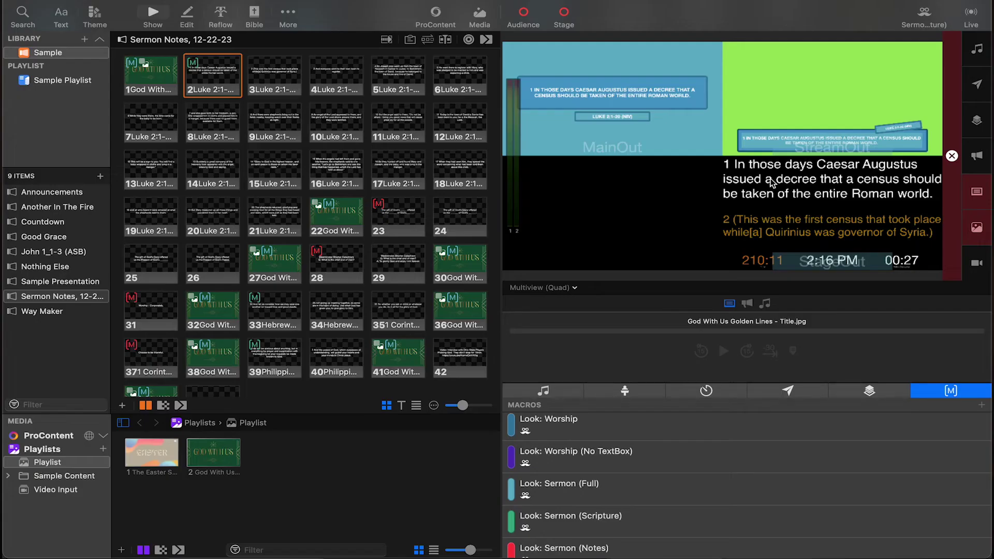
{"action": "key", "text": "Right"}
{"action": "key", "text": "Right"}
{"action": "key", "text": "Right"}
{"action": "key", "text": "Right"}
{"action": "key", "text": "Right"}
{"action": "key", "text": "Right"}
{"action": "key", "text": "Right"}
{"action": "key", "text": "Right"}
{"action": "key", "text": "Right"}
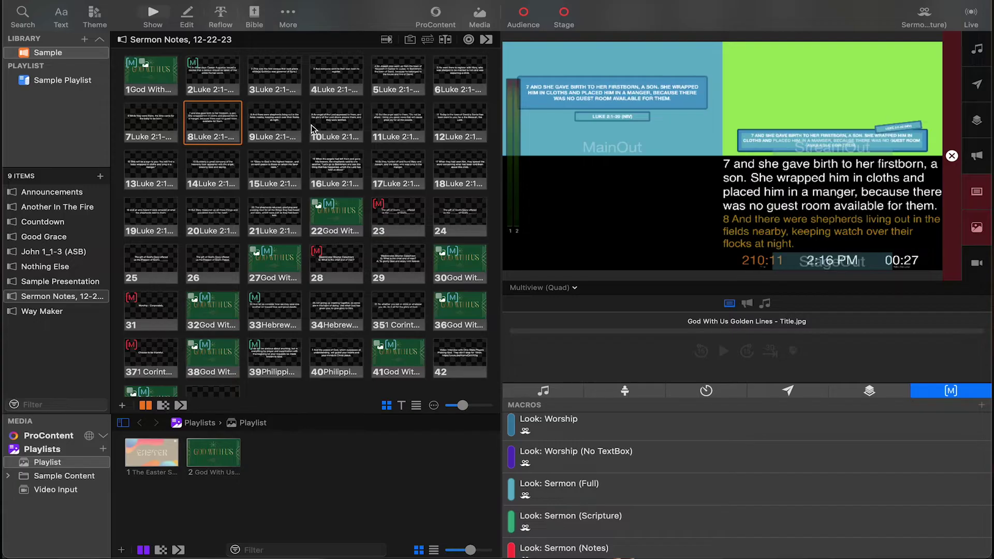
{"action": "key", "text": "Right"}
{"action": "key", "text": "Right"}
{"action": "key", "text": "Right"}
{"action": "key", "text": "Right"}
{"action": "key", "text": "Right"}
{"action": "key", "text": "Right"}
{"action": "key", "text": "Right"}
{"action": "key", "text": "Right"}
{"action": "key", "text": "Right"}
{"action": "key", "text": "Right"}
{"action": "key", "text": "Right"}
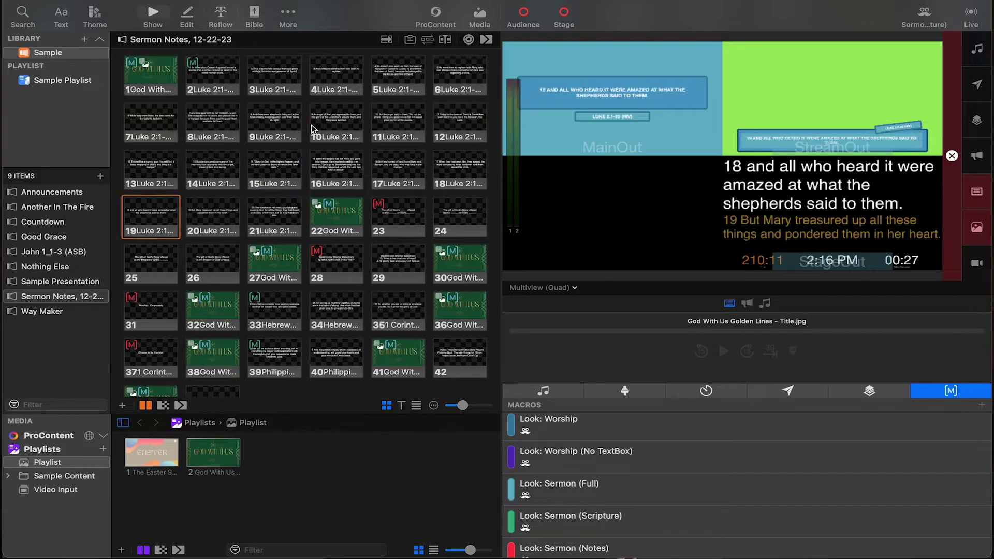
{"action": "key", "text": "Right"}
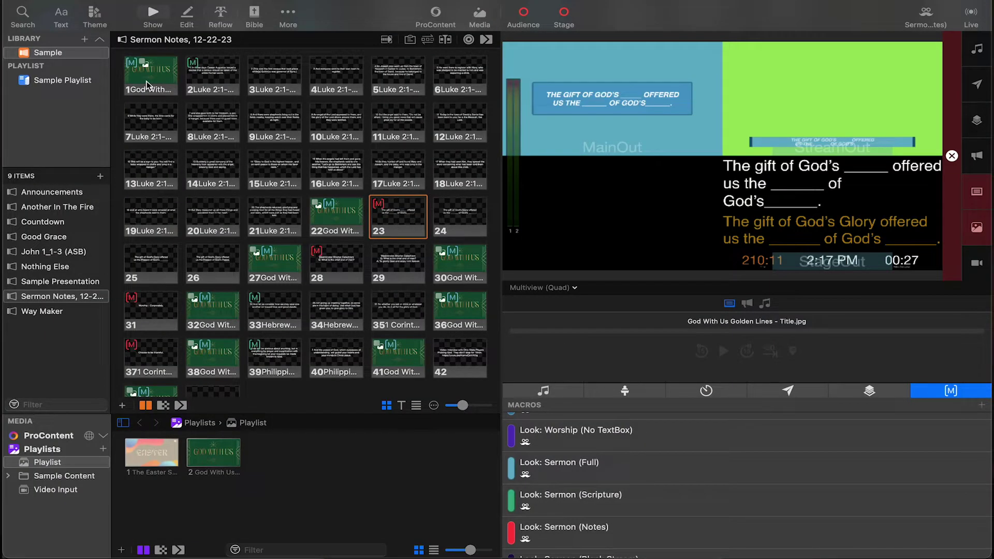
{"action": "left_click", "coordinate": [51, 235]}
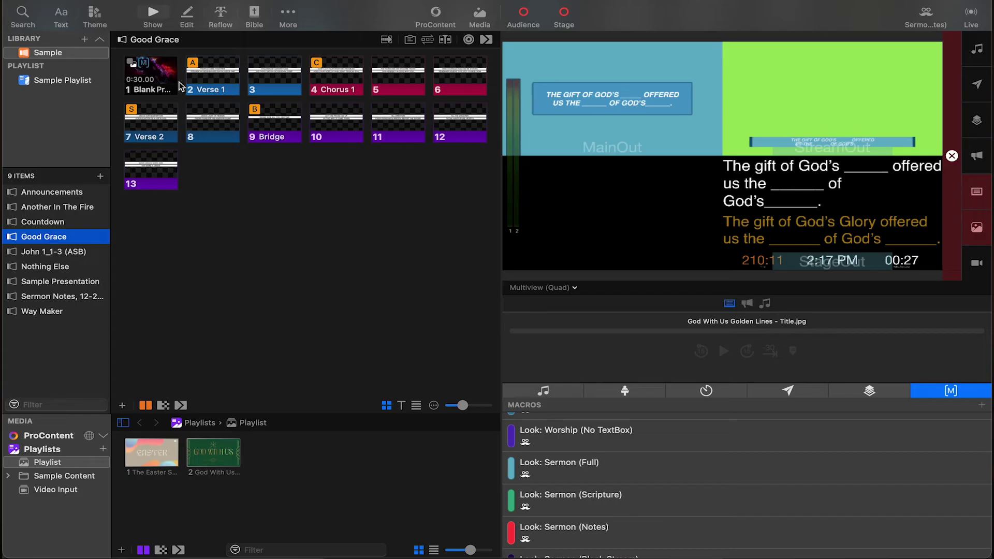
{"action": "left_click", "coordinate": [153, 76]}
{"action": "key", "text": "Right"}
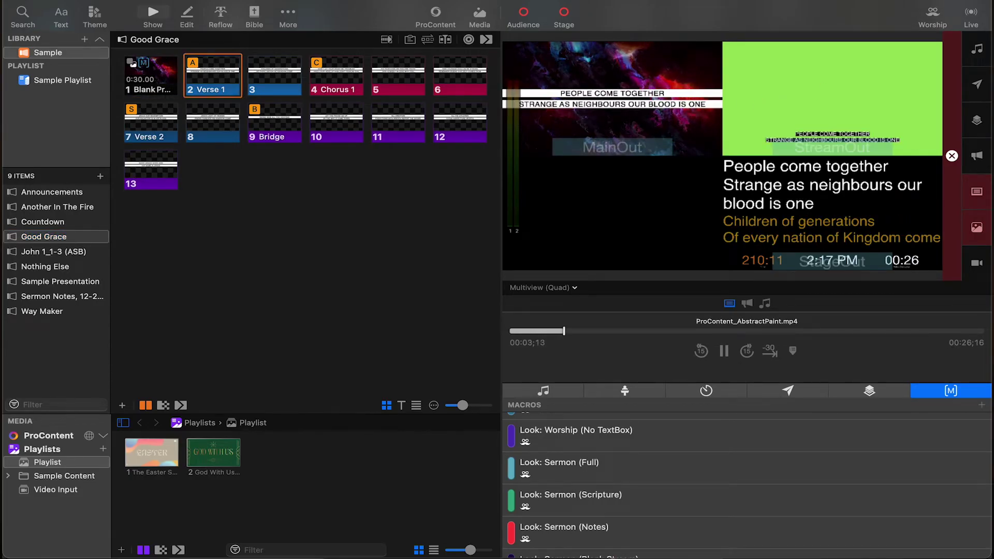
{"action": "left_click", "coordinate": [230, 0]}
{"action": "left_click", "coordinate": [311, 38]}
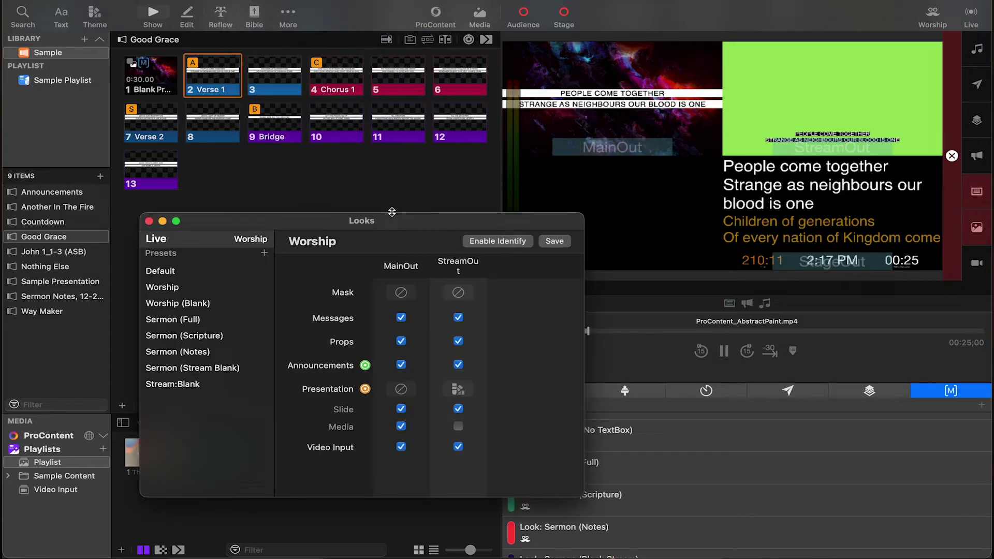
{"action": "left_click", "coordinate": [185, 274]}
{"action": "left_click", "coordinate": [185, 286]}
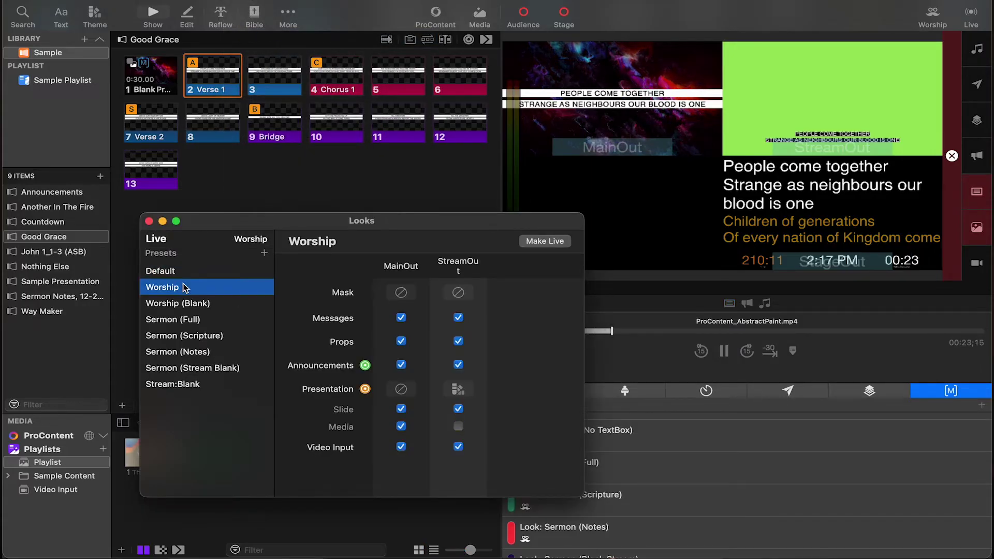
{"action": "left_click", "coordinate": [458, 389]}
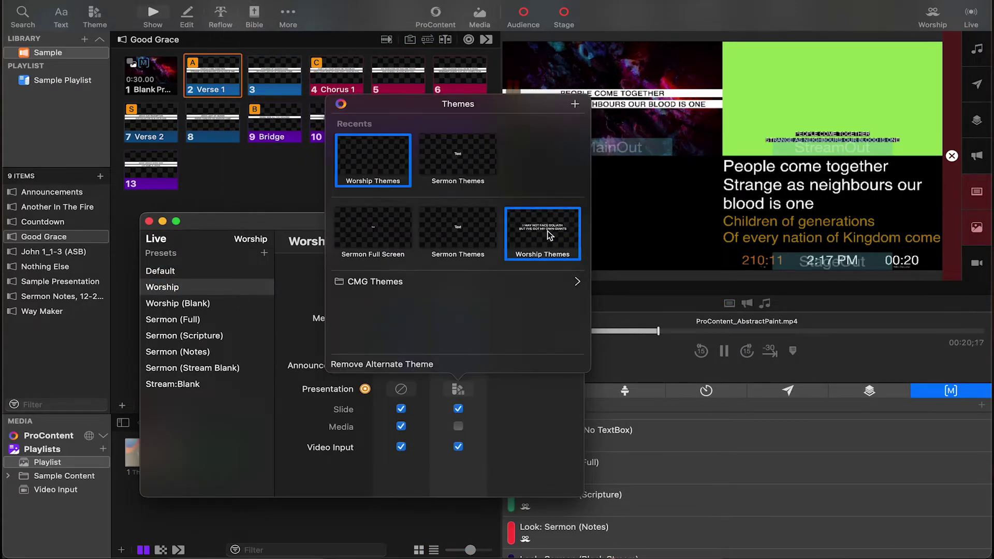
{"action": "left_click", "coordinate": [563, 234]}
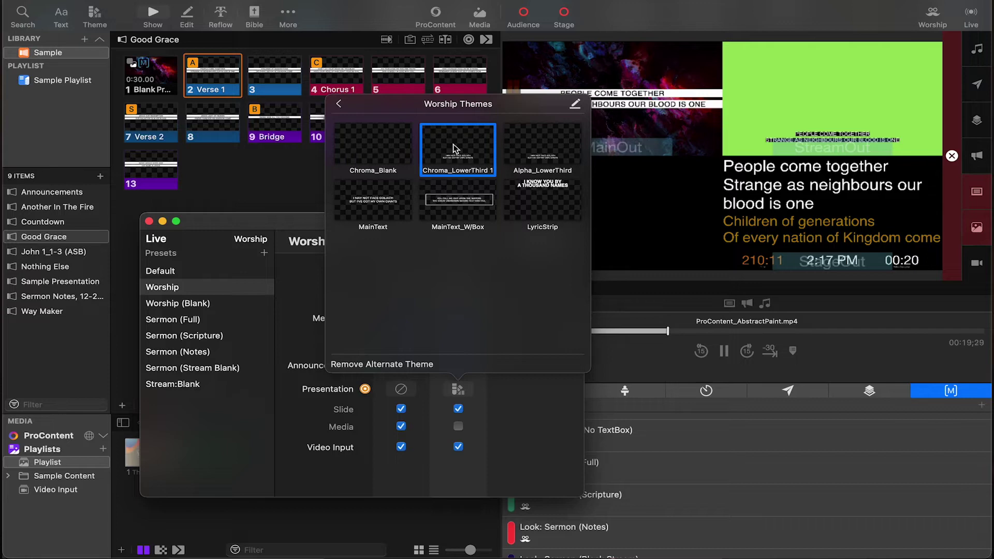
{"action": "left_click", "coordinate": [304, 454]}
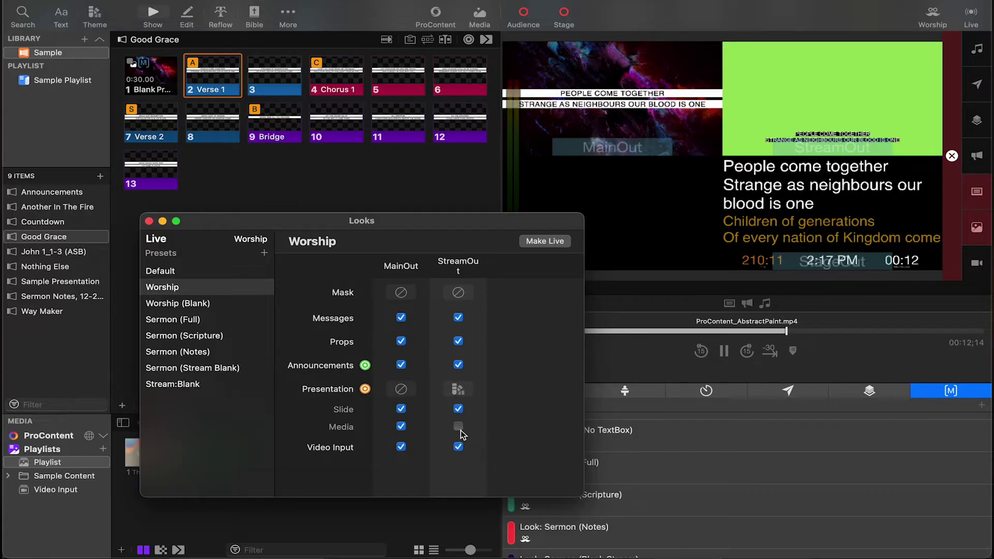
{"action": "left_click", "coordinate": [149, 221]}
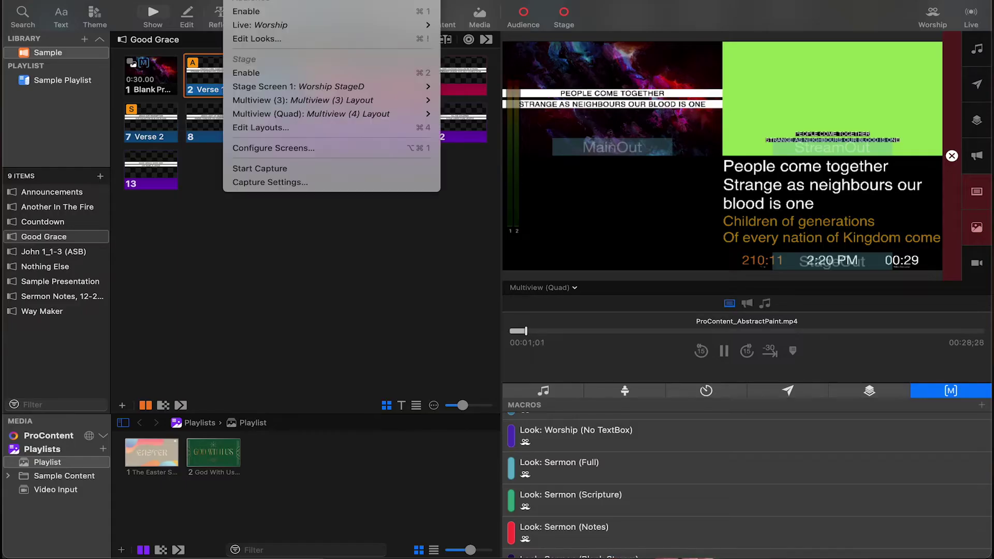
- Open Screen Configuration and check that MainOut outputs to Placeholder - 1
{"action": "left_click", "coordinate": [268, 148]}
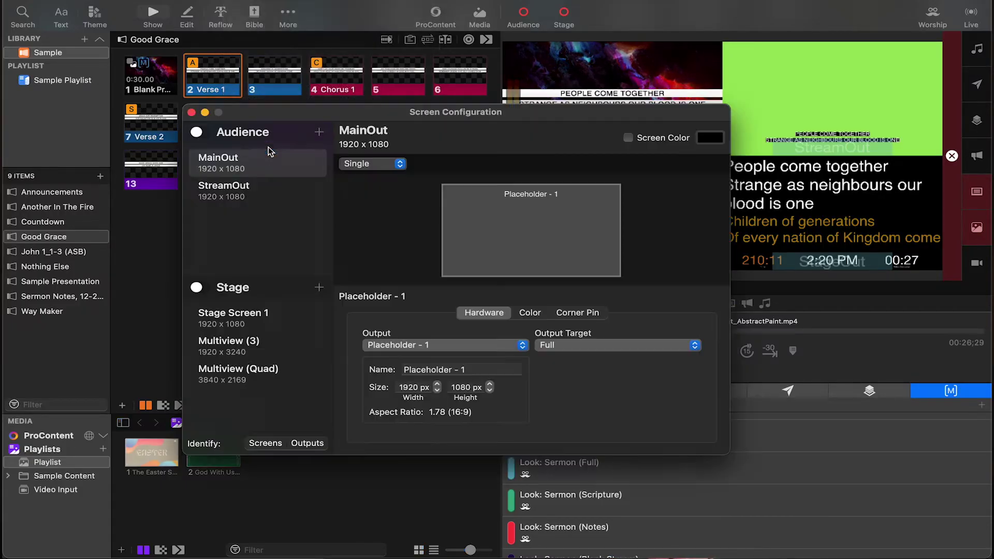
{"action": "left_click", "coordinate": [239, 167]}
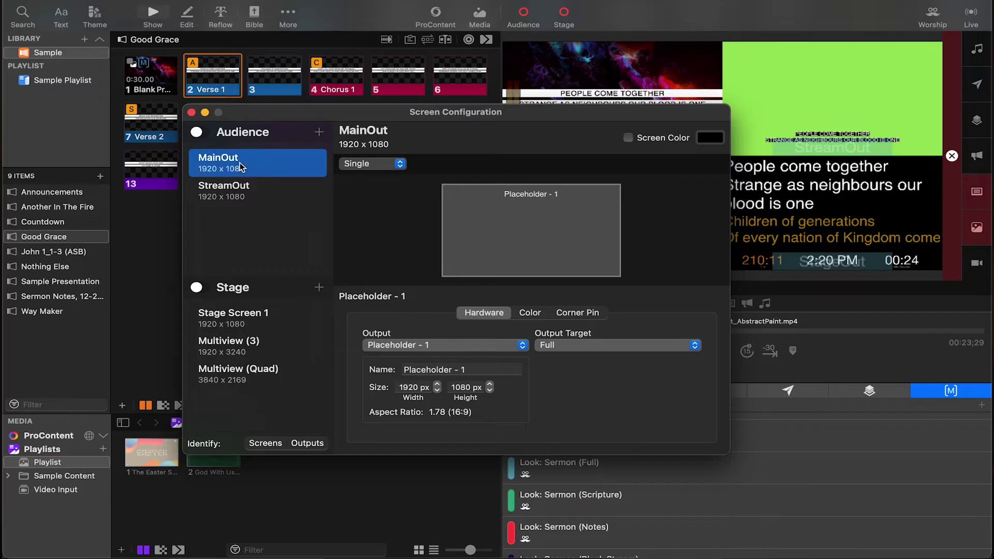
{"action": "left_click", "coordinate": [406, 345]}
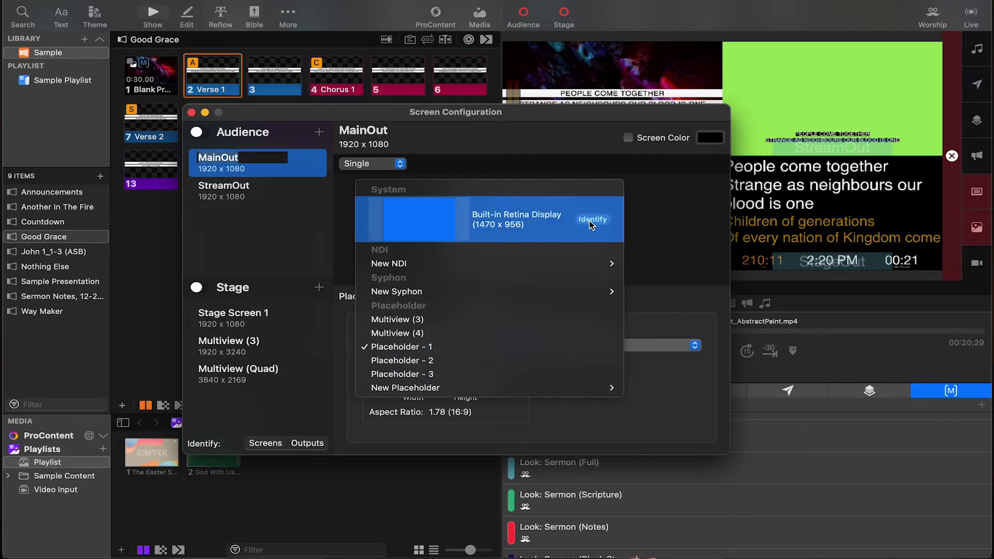
{"action": "left_click", "coordinate": [591, 220]}
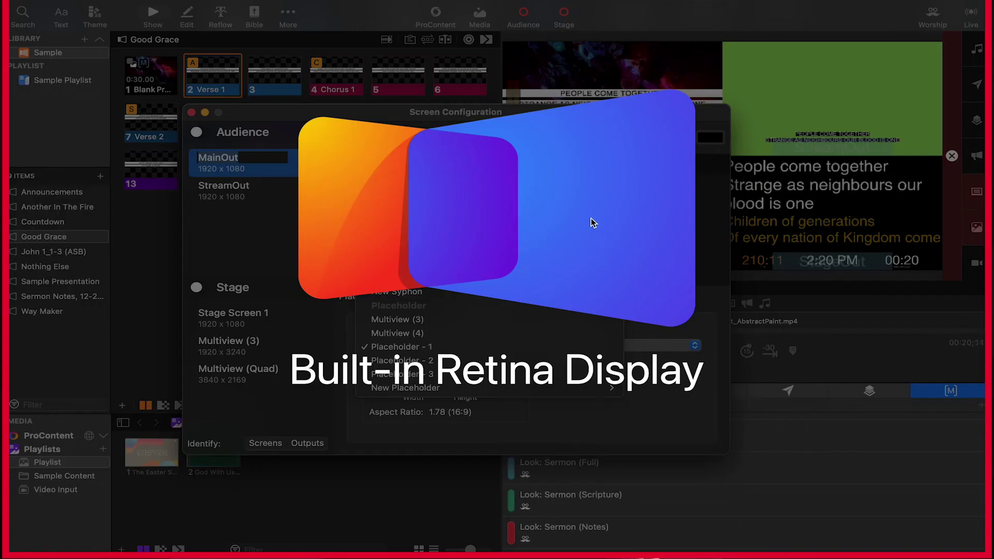
{"action": "left_click", "coordinate": [194, 208]}
{"action": "left_click", "coordinate": [240, 242]}
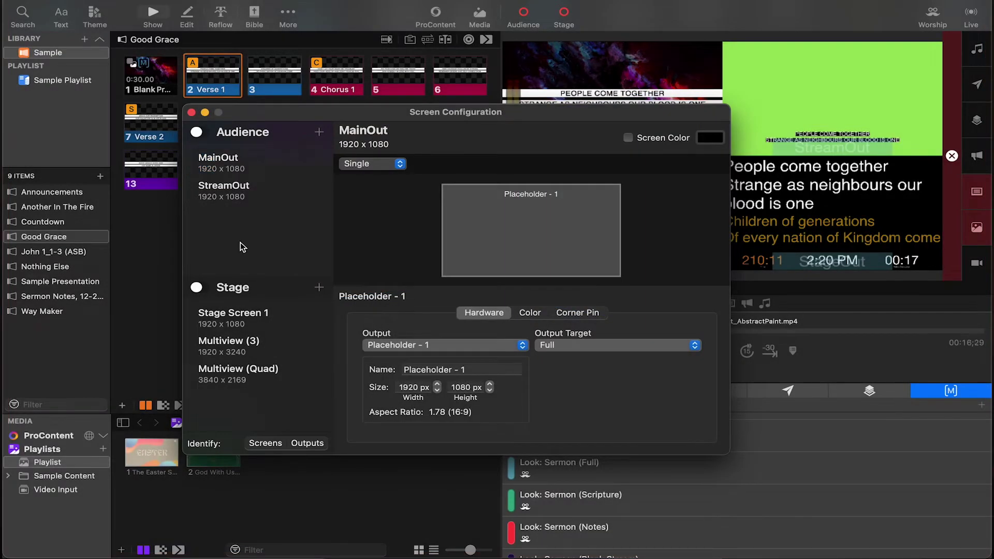
- Review StreamOut's output list and Stage Screen 1, then select StreamOut
{"action": "left_click", "coordinate": [248, 193]}
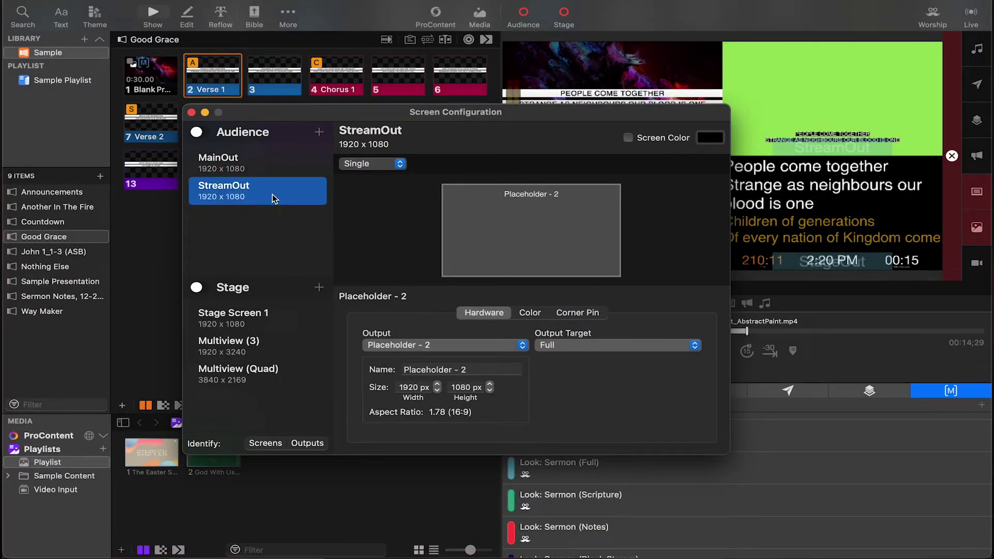
{"action": "left_click", "coordinate": [421, 345]}
{"action": "mouse_move", "coordinate": [542, 280]}
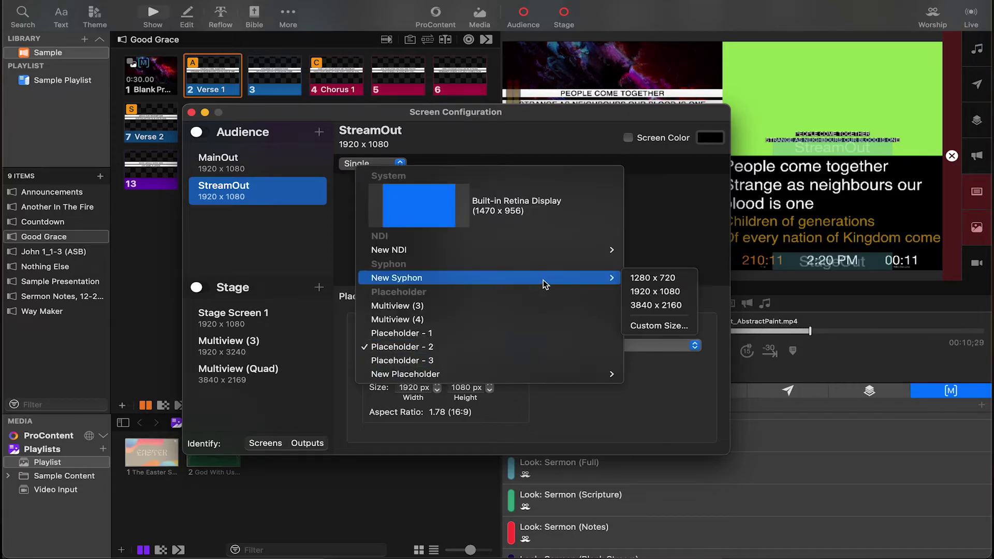
{"action": "left_click", "coordinate": [246, 296]}
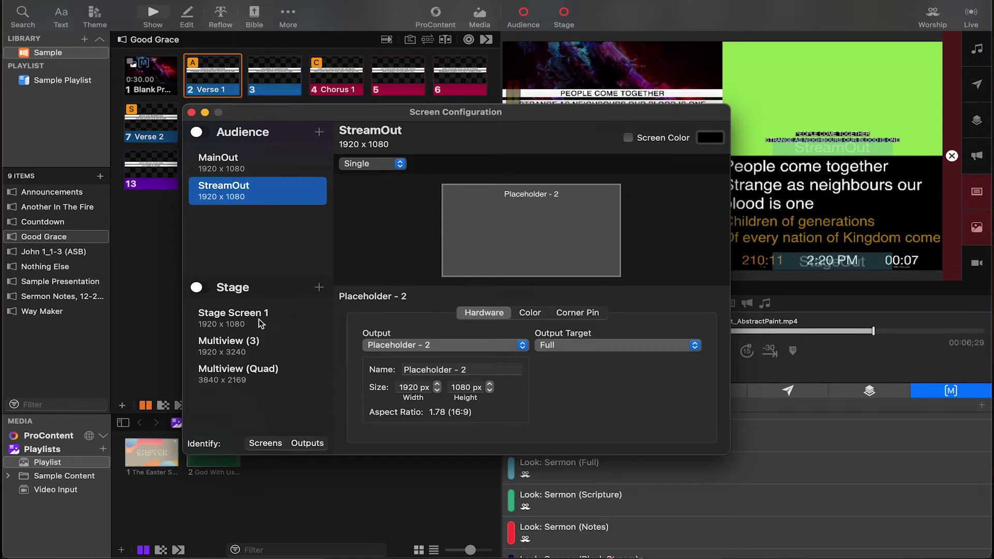
{"action": "left_click", "coordinate": [232, 315]}
{"action": "left_click", "coordinate": [252, 236]}
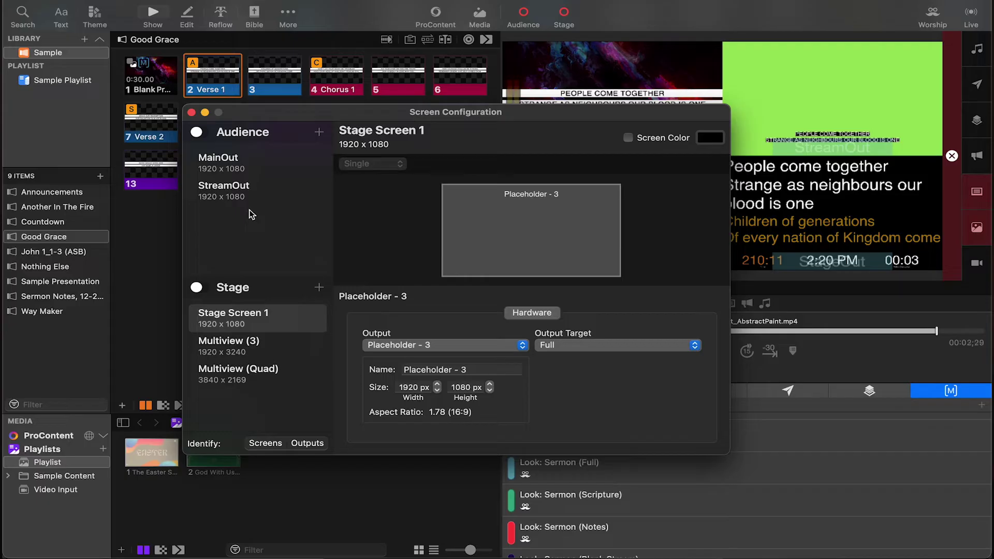
{"action": "left_click", "coordinate": [254, 188]}
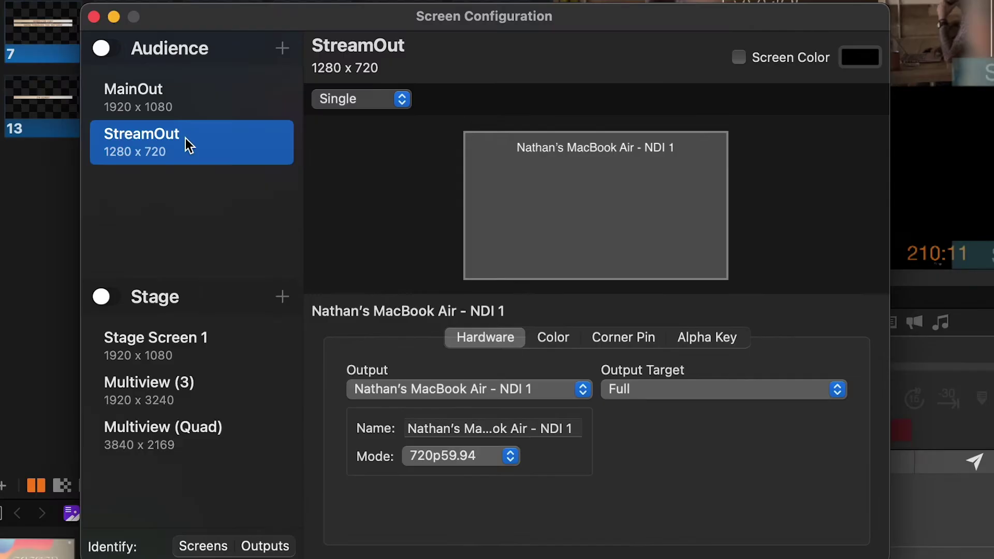
- Delete the StreamOut screen and add a new 1920 x 1080 placeholder screen
{"action": "key", "text": "BackSpace"}
{"action": "left_click", "coordinate": [227, 158]}
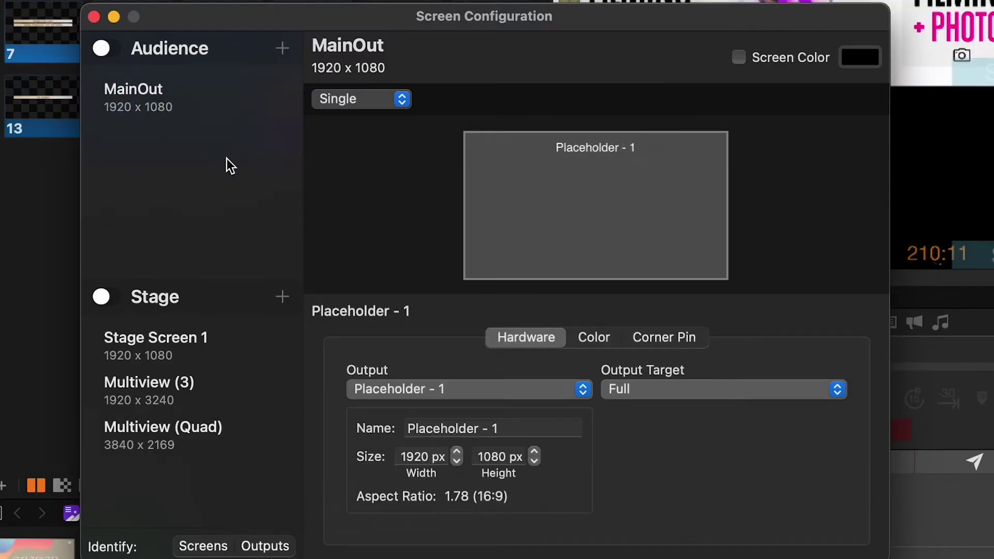
{"action": "left_click", "coordinate": [281, 54]}
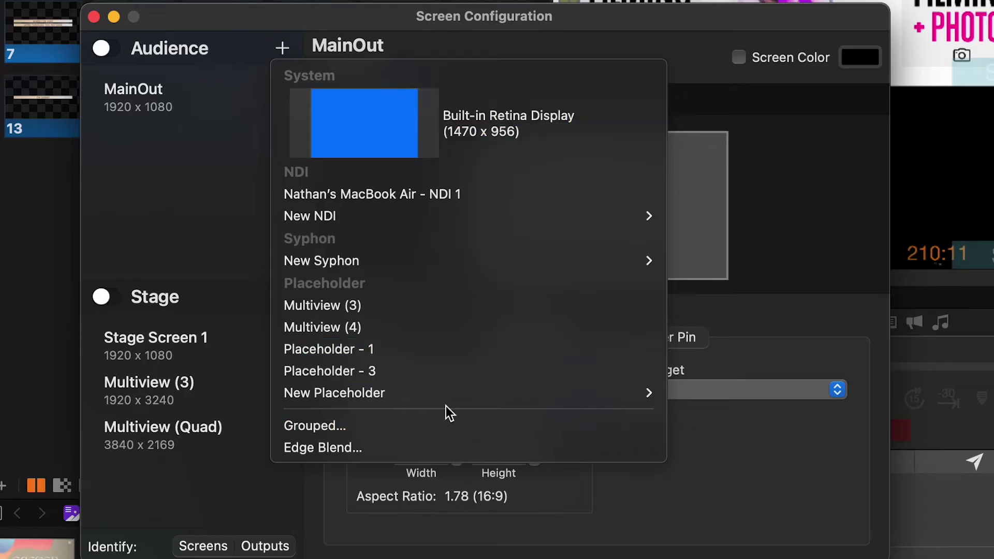
{"action": "mouse_move", "coordinate": [454, 401]}
{"action": "left_click", "coordinate": [706, 414]}
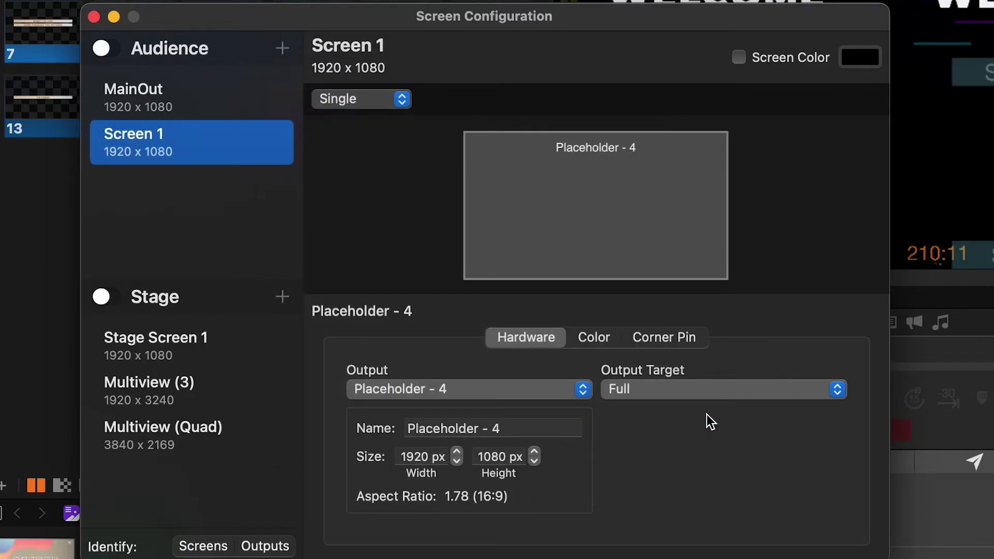
- Rename the new screen to 'StreamOut' and close Screen Configuration
{"action": "right_click", "coordinate": [194, 139]}
{"action": "left_click", "coordinate": [232, 152]}
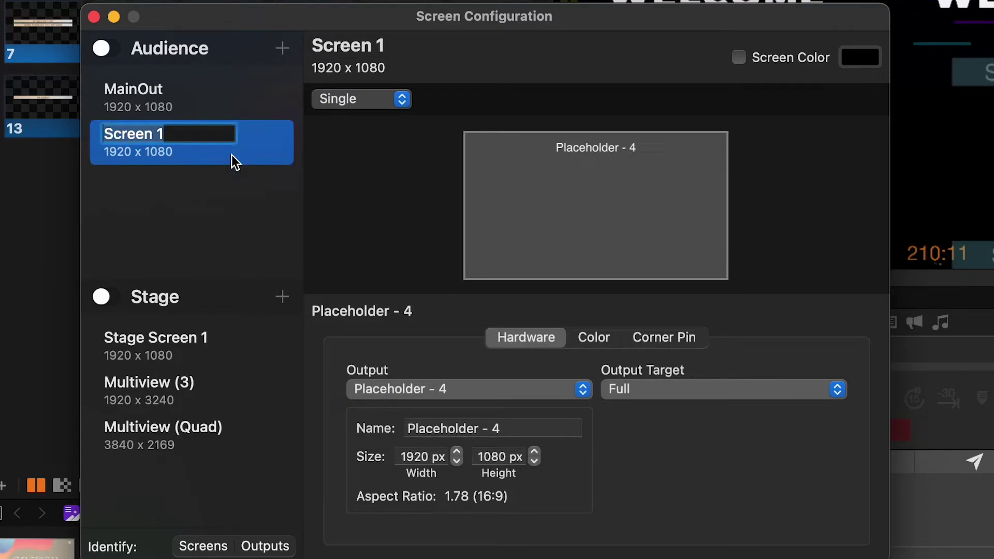
{"action": "type", "text": "StreamOut"}
{"action": "key", "text": "Return"}
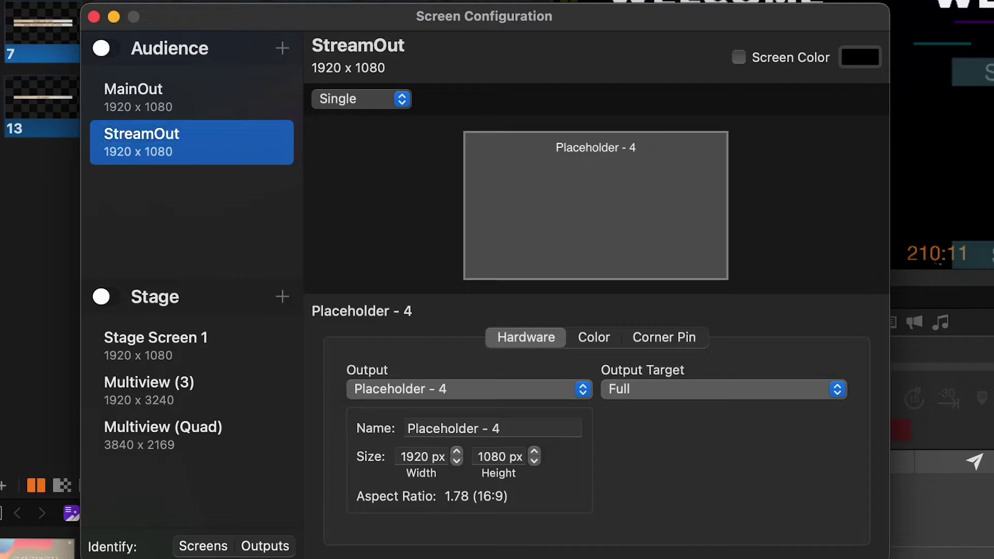
{"action": "left_click", "coordinate": [209, 187]}
{"action": "left_click", "coordinate": [93, 17]}
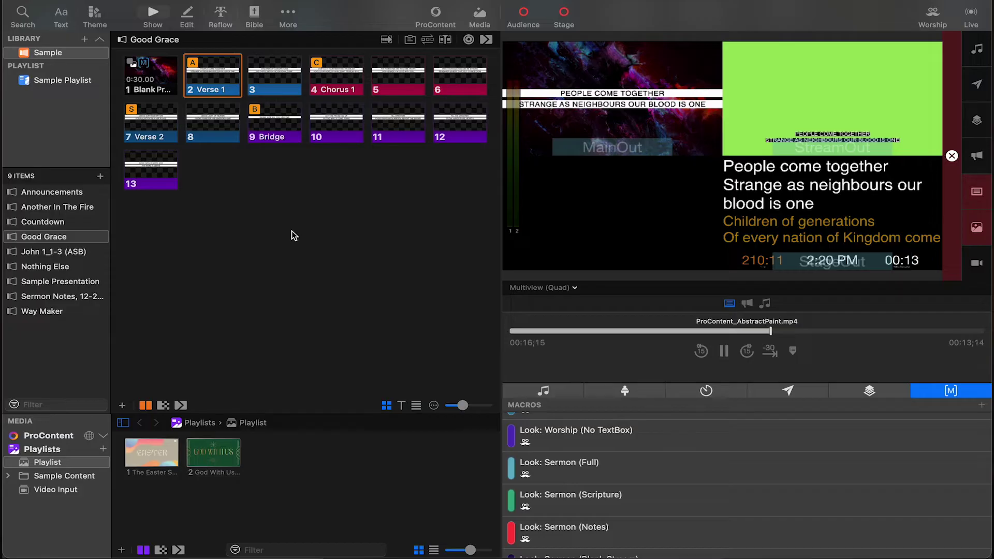
- Open the Looks editor and review the Default and Worship looks' StreamOut slide theme
{"action": "left_click", "coordinate": [249, 2]}
{"action": "left_click", "coordinate": [258, 37]}
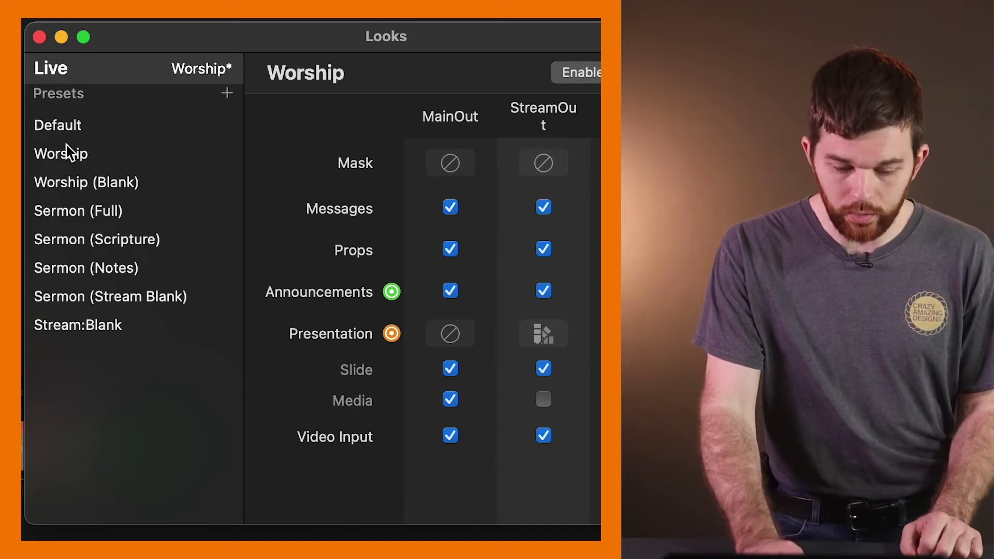
{"action": "left_click", "coordinate": [72, 127]}
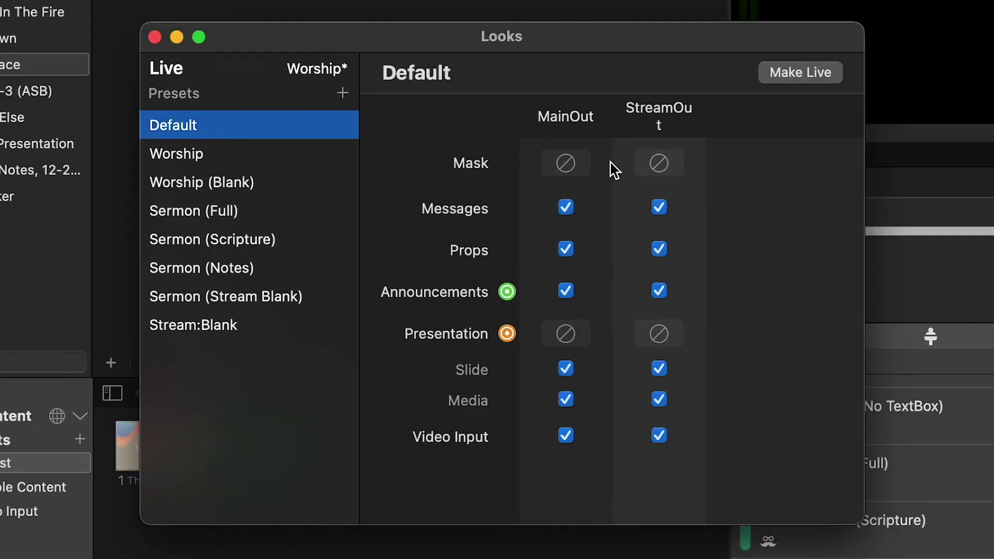
{"action": "left_click", "coordinate": [238, 155]}
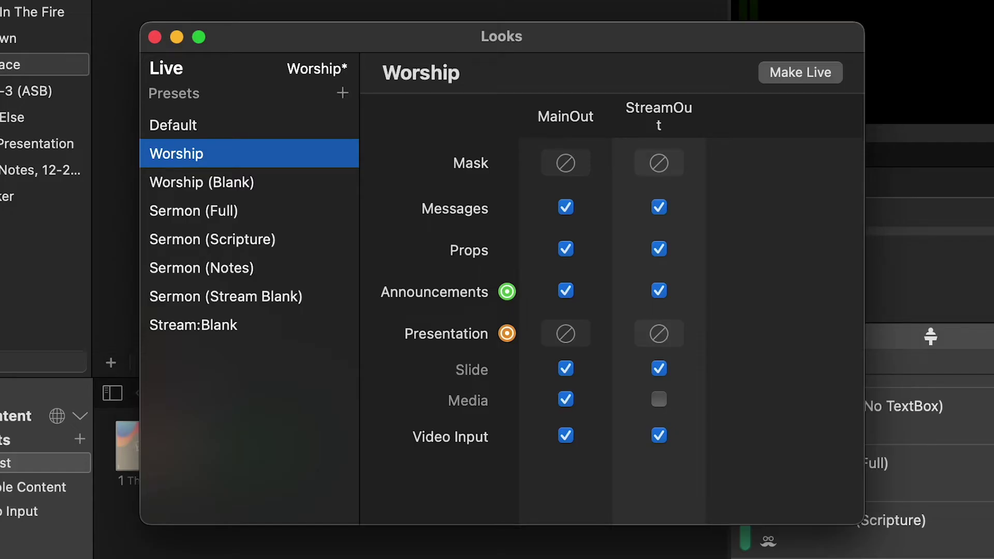
{"action": "left_click", "coordinate": [663, 333]}
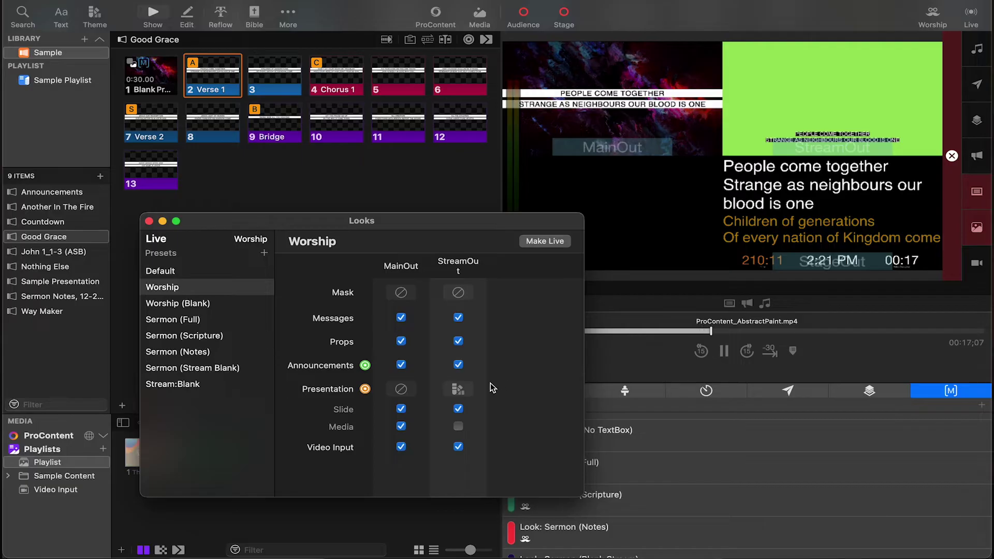
{"action": "left_click", "coordinate": [458, 389]}
{"action": "left_click", "coordinate": [526, 415]}
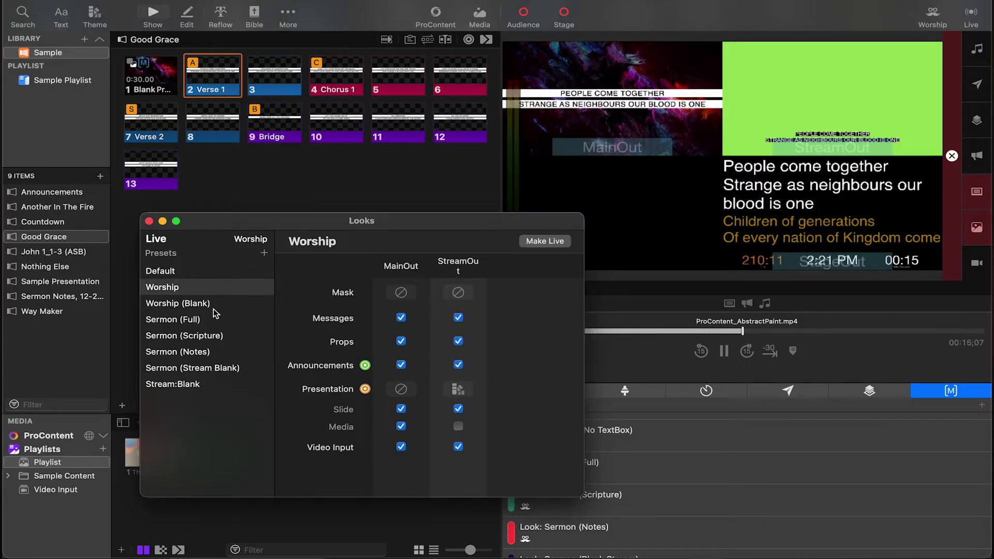
- In Worship (Blank), turn off StreamOut props, announcements, slides, media and video input
{"action": "left_click", "coordinate": [177, 304]}
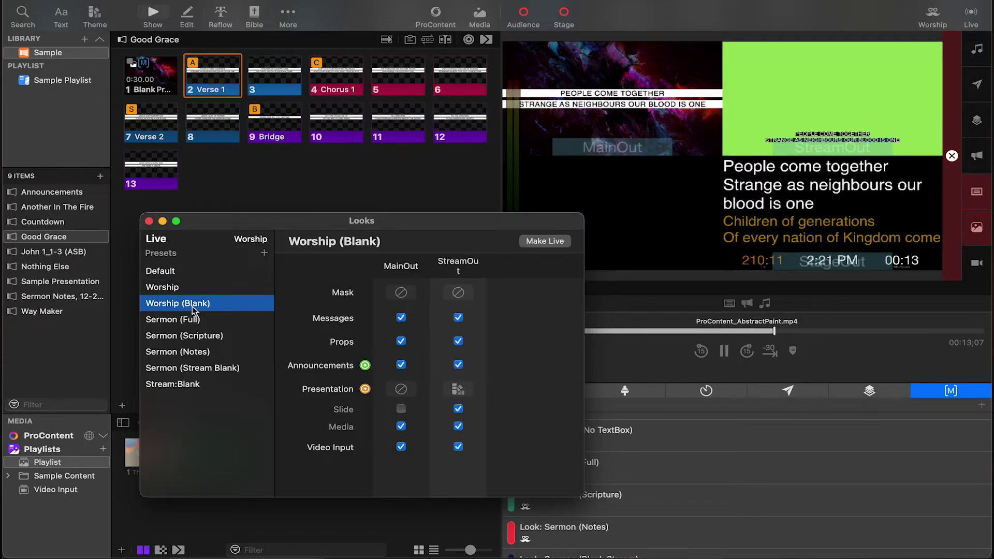
{"action": "left_click", "coordinate": [458, 317]}
{"action": "left_click", "coordinate": [458, 341]}
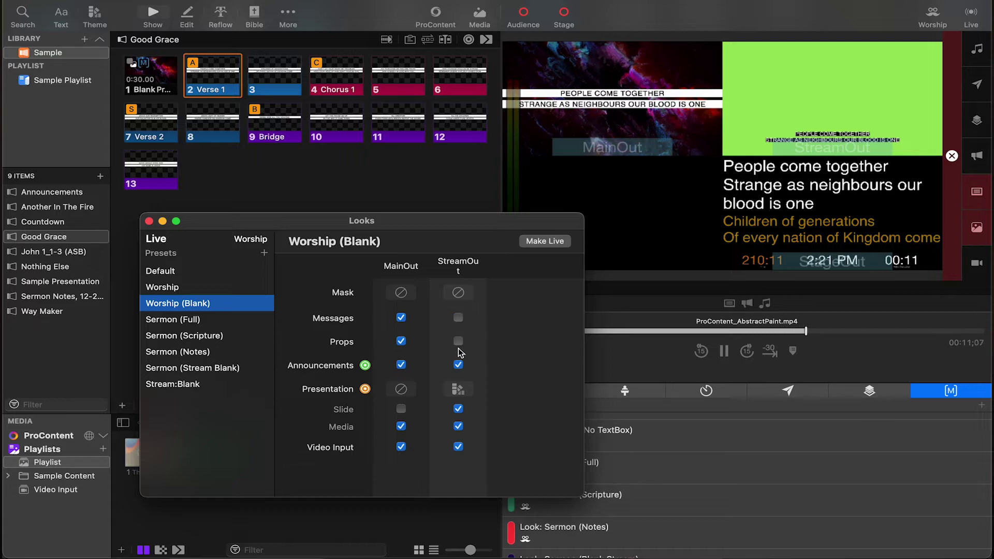
{"action": "left_click", "coordinate": [458, 364]}
{"action": "left_click", "coordinate": [458, 409]}
{"action": "left_click", "coordinate": [458, 426]}
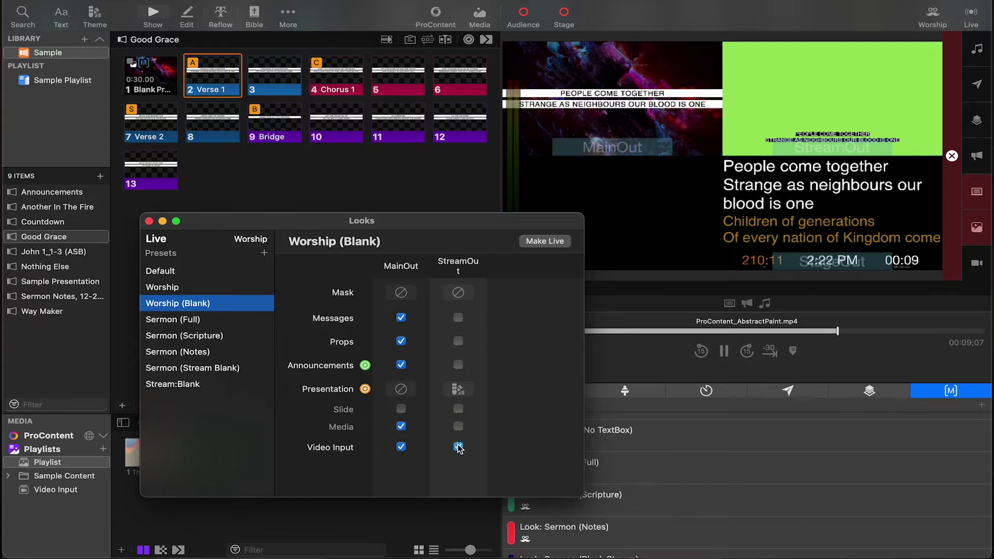
{"action": "left_click", "coordinate": [458, 446]}
{"action": "left_click", "coordinate": [458, 389]}
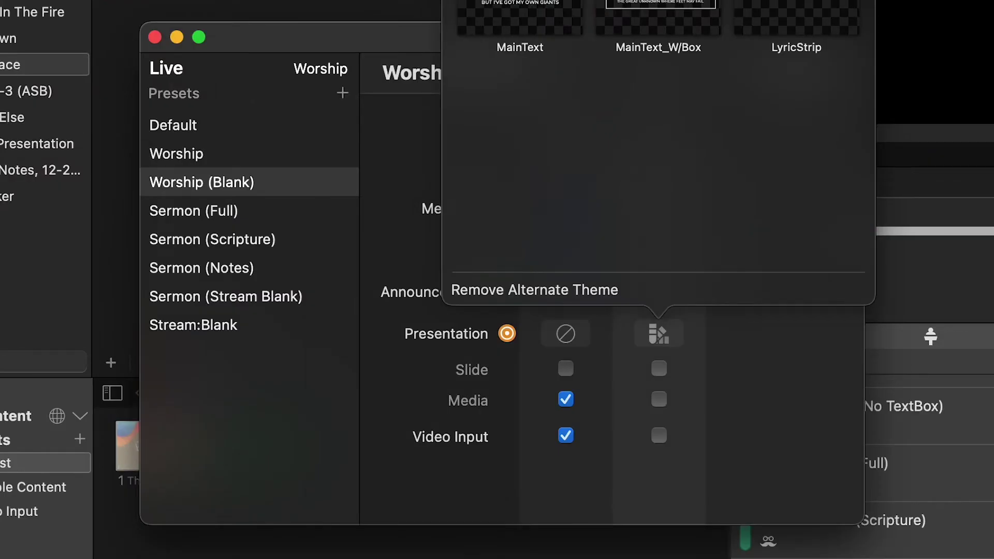
{"action": "key", "text": "Escape"}
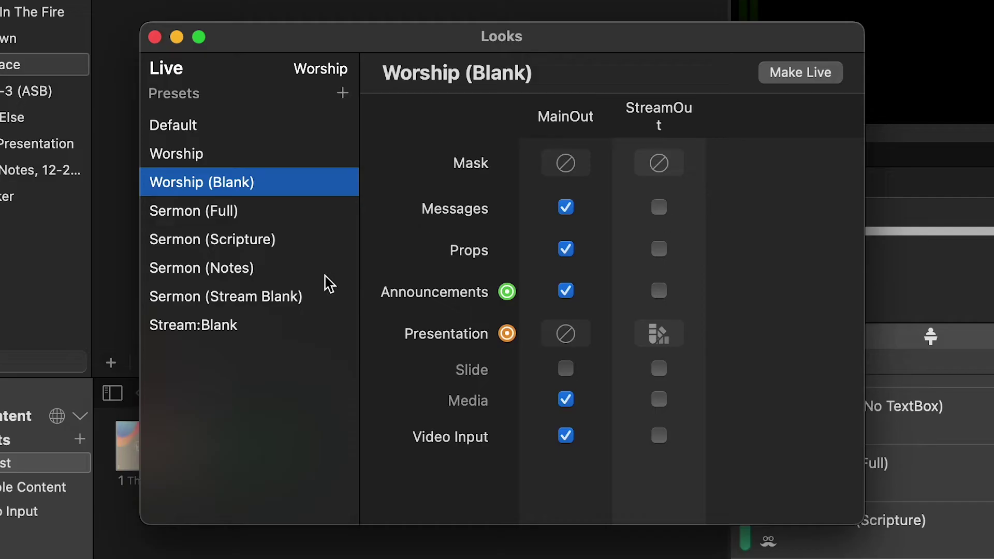
- Apply a theme from Sermon Themes to StreamOut in the Sermon (Scripture) look
{"action": "left_click", "coordinate": [227, 212]}
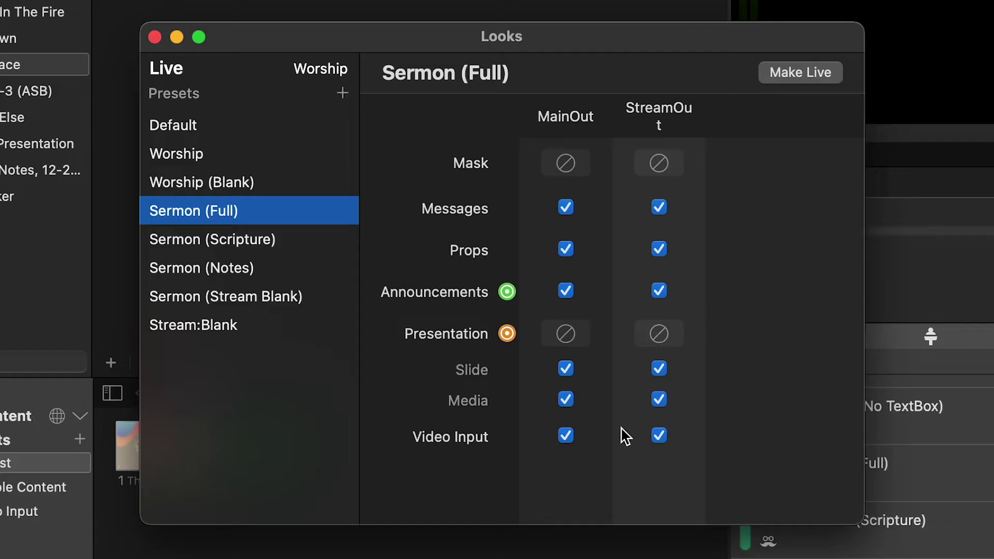
{"action": "left_click", "coordinate": [205, 250]}
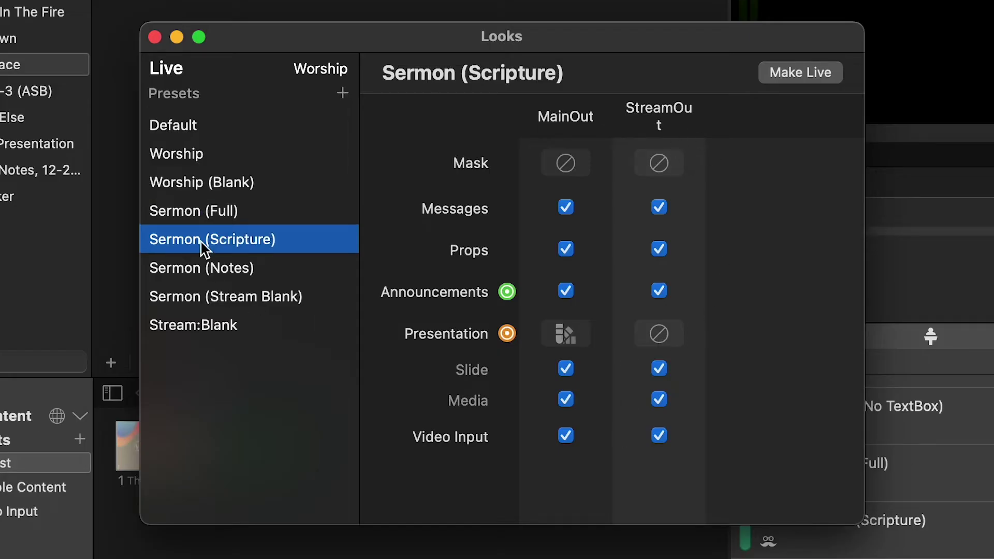
{"action": "left_click", "coordinate": [661, 335]}
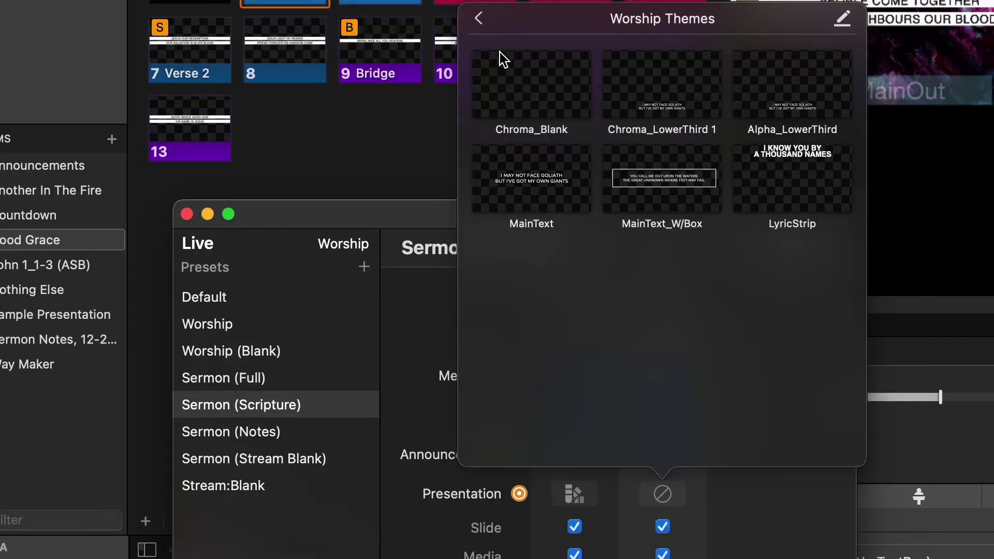
{"action": "left_click", "coordinate": [478, 21]}
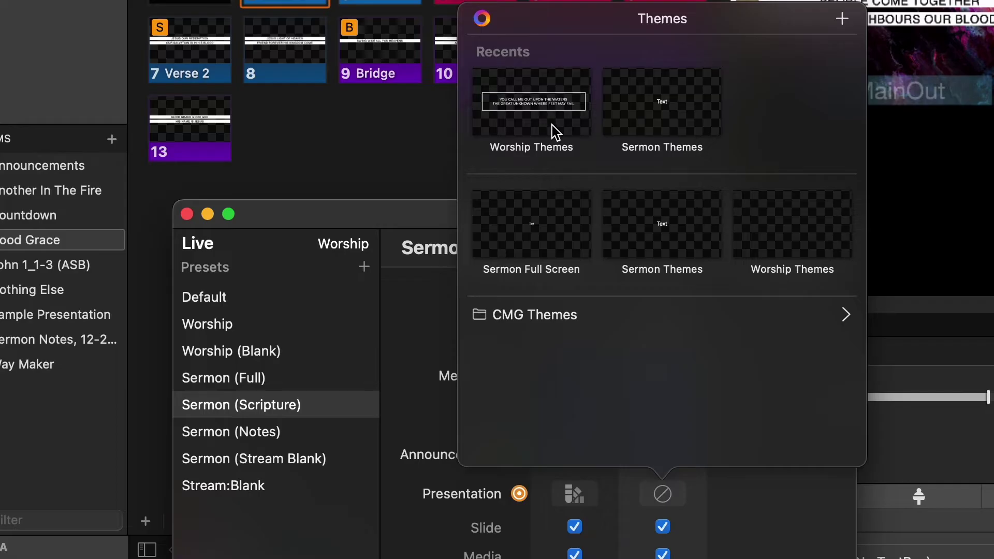
{"action": "left_click", "coordinate": [641, 152]}
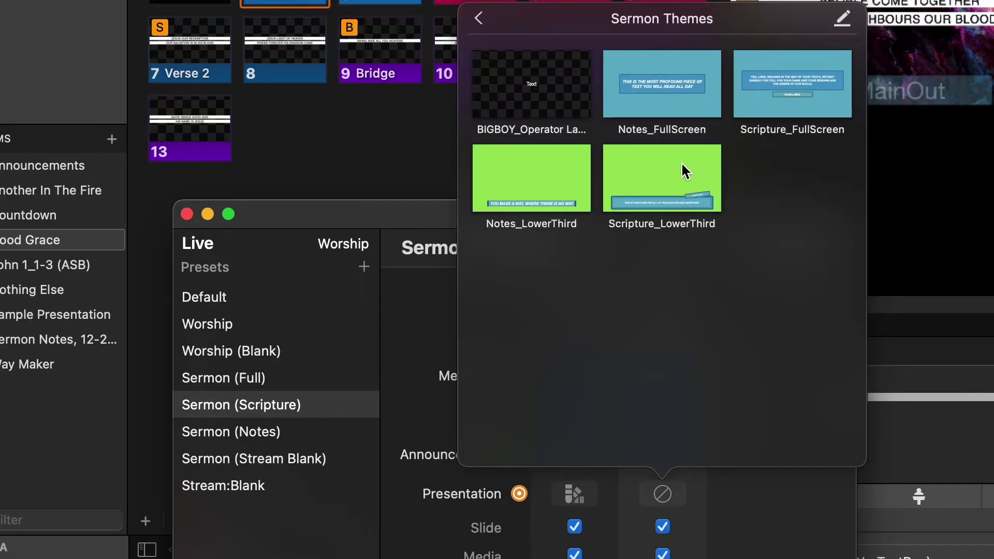
{"action": "left_click", "coordinate": [656, 190]}
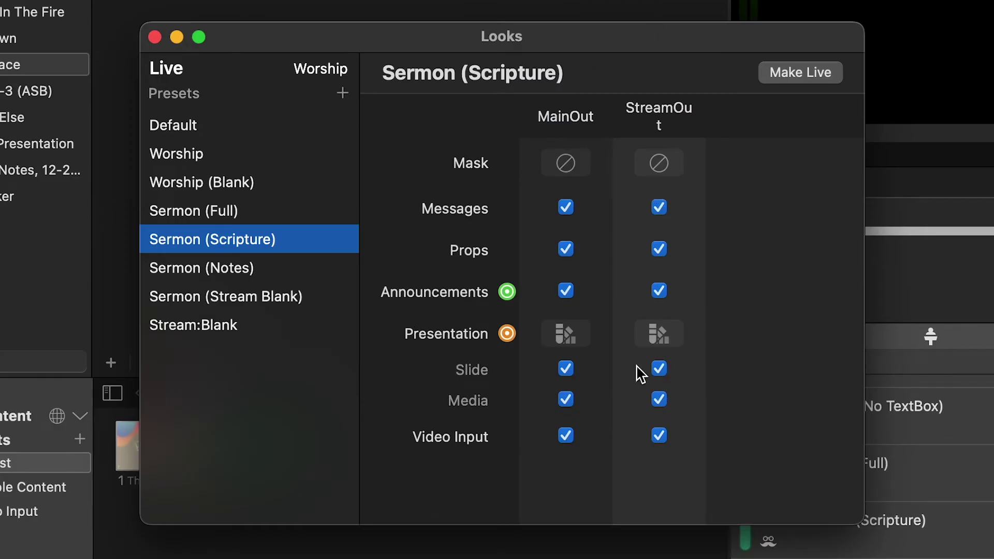
- Turn off StreamOut media and apply Notes_LowerThird to StreamOut in Sermon (Notes)
{"action": "left_click", "coordinate": [658, 399]}
{"action": "left_click", "coordinate": [246, 277]}
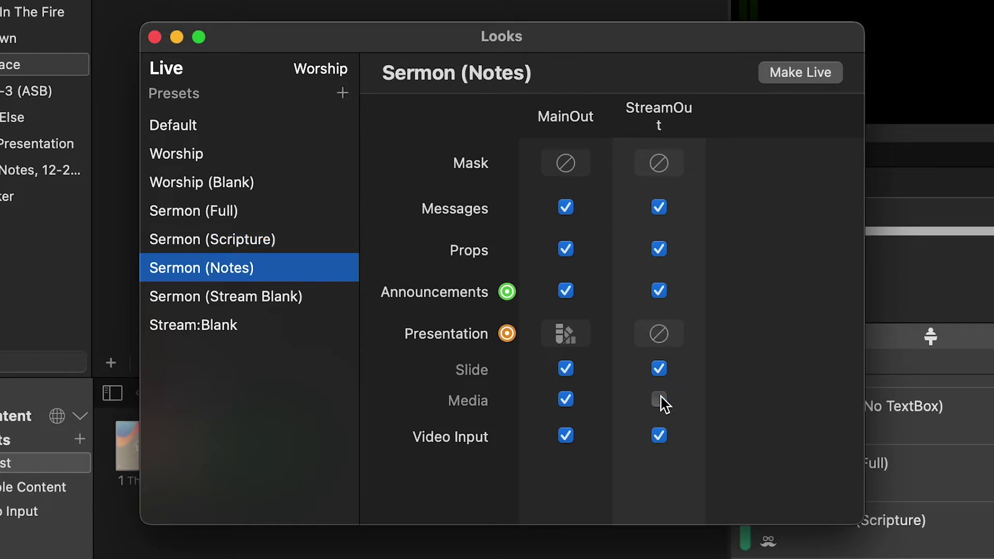
{"action": "left_click", "coordinate": [658, 333]}
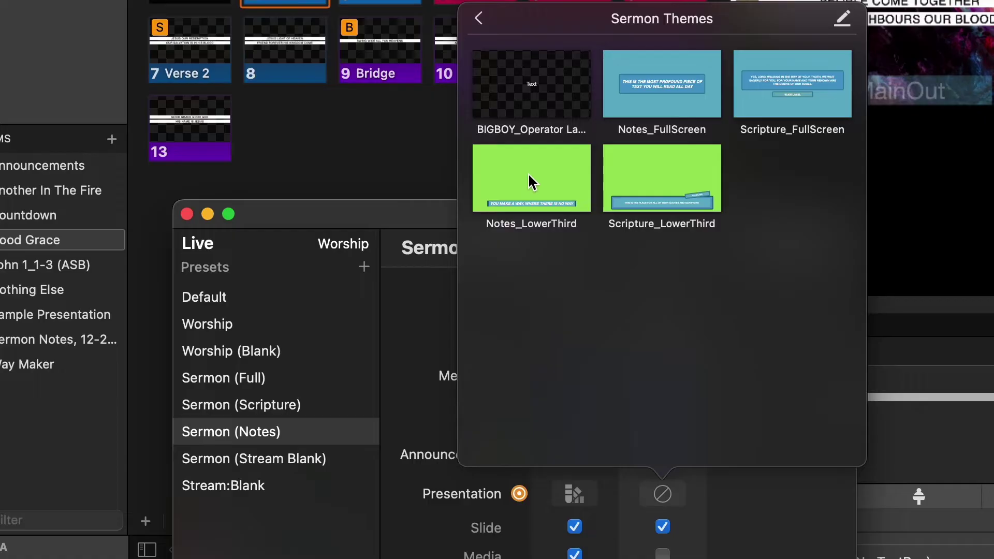
{"action": "left_click", "coordinate": [530, 181]}
- In Sermon (Stream Blank), turn off every StreamOut layer except Messages
{"action": "left_click", "coordinate": [277, 459]}
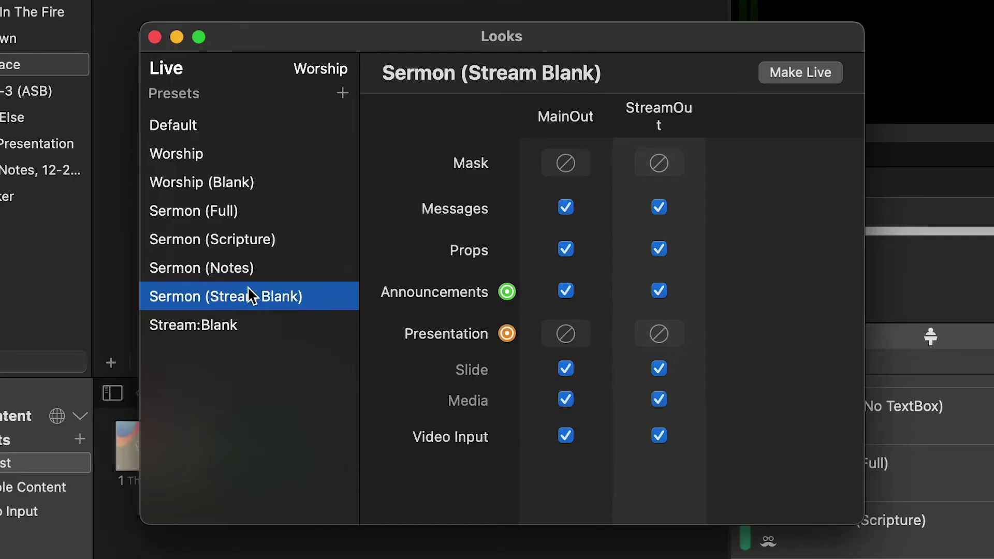
{"action": "left_click", "coordinate": [659, 399]}
{"action": "left_click", "coordinate": [659, 369]}
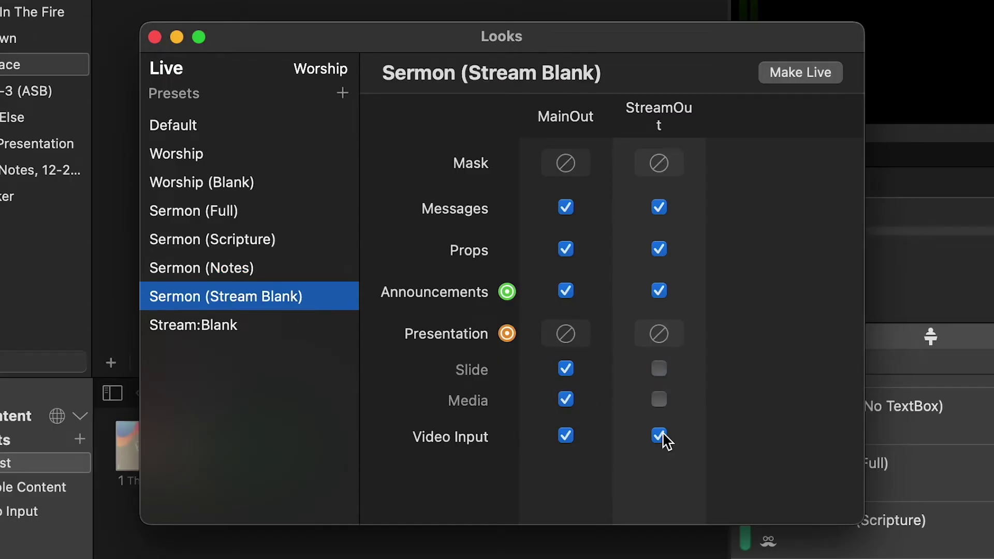
{"action": "left_click", "coordinate": [659, 435]}
{"action": "left_click", "coordinate": [658, 291]}
{"action": "left_click", "coordinate": [659, 249]}
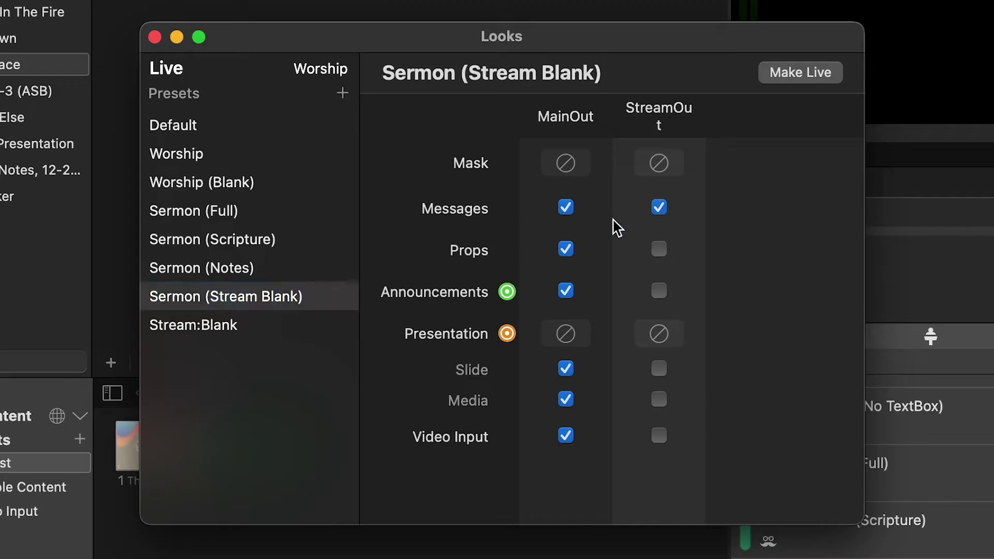
{"action": "left_click", "coordinate": [653, 209]}
- Turn off all StreamOut layers in Stream:Blank and close the Looks editor
{"action": "left_click", "coordinate": [304, 324]}
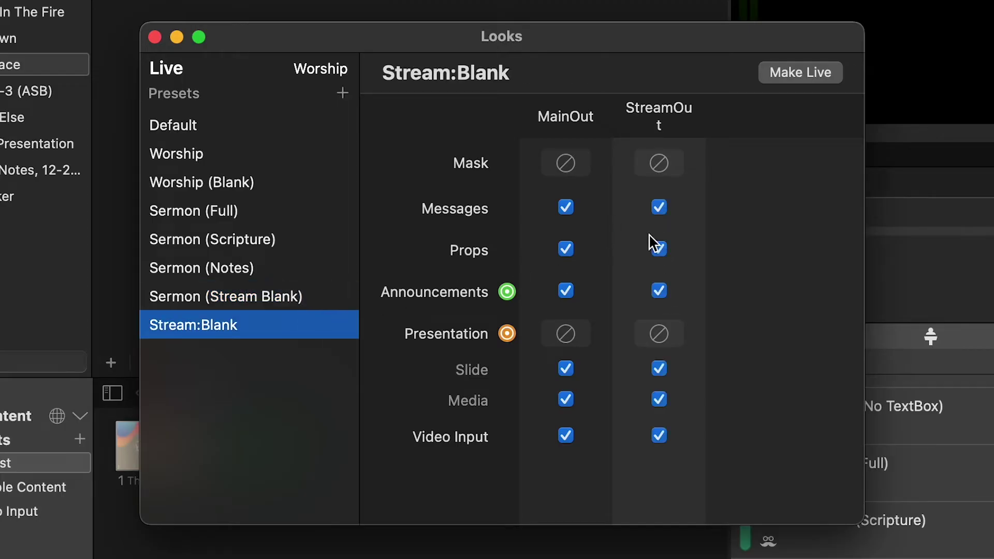
{"action": "left_click", "coordinate": [659, 291]}
{"action": "left_click", "coordinate": [659, 249]}
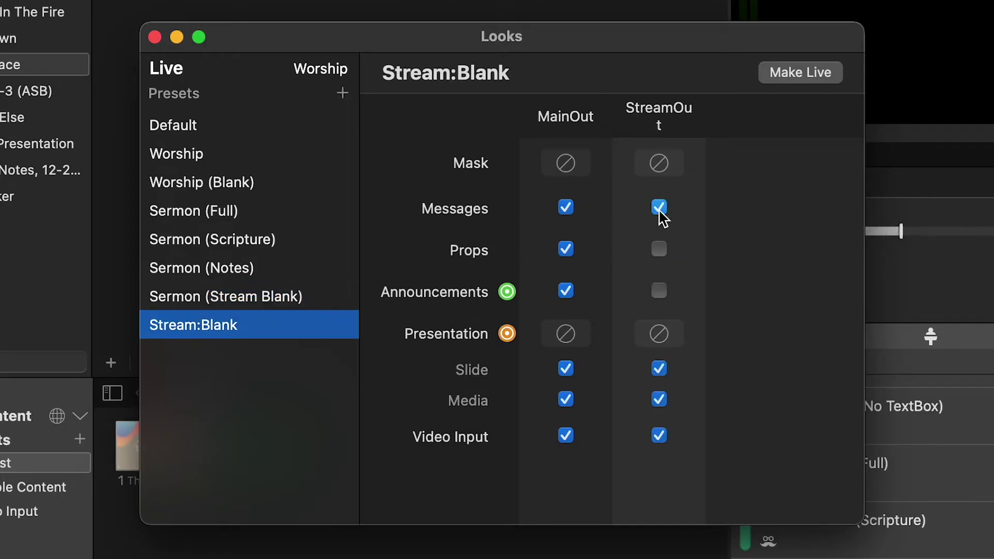
{"action": "left_click", "coordinate": [659, 207]}
{"action": "left_click", "coordinate": [658, 369]}
{"action": "left_click", "coordinate": [660, 400]}
{"action": "left_click", "coordinate": [660, 435]}
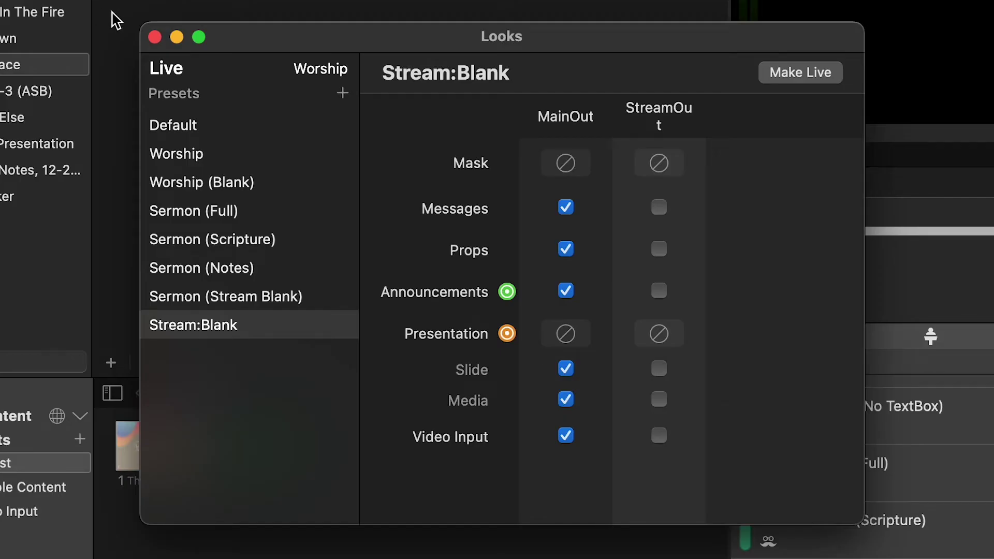
{"action": "left_click", "coordinate": [155, 36]}
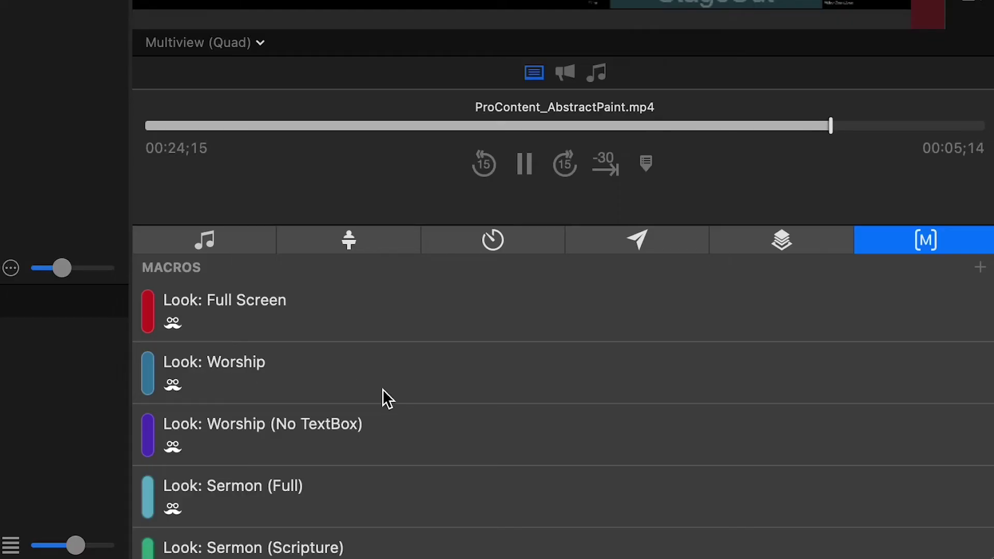
{"action": "scroll", "coordinate": [383, 390], "scroll_direction": "down", "scroll_amount": 2}
{"action": "scroll", "coordinate": [383, 389], "scroll_direction": "down", "scroll_amount": 3}
{"action": "scroll", "coordinate": [383, 393], "scroll_direction": "up", "scroll_amount": 5}
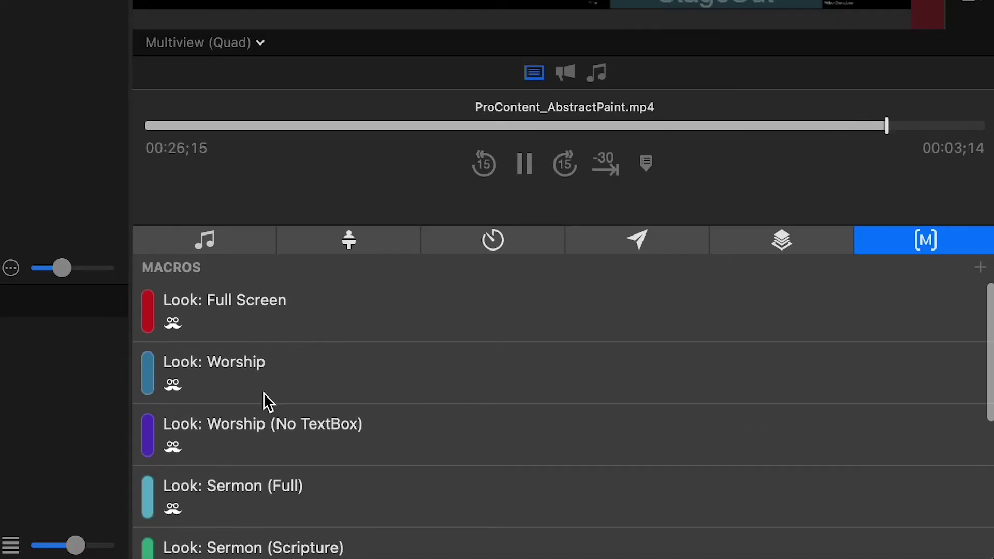
{"action": "right_click", "coordinate": [231, 378]}
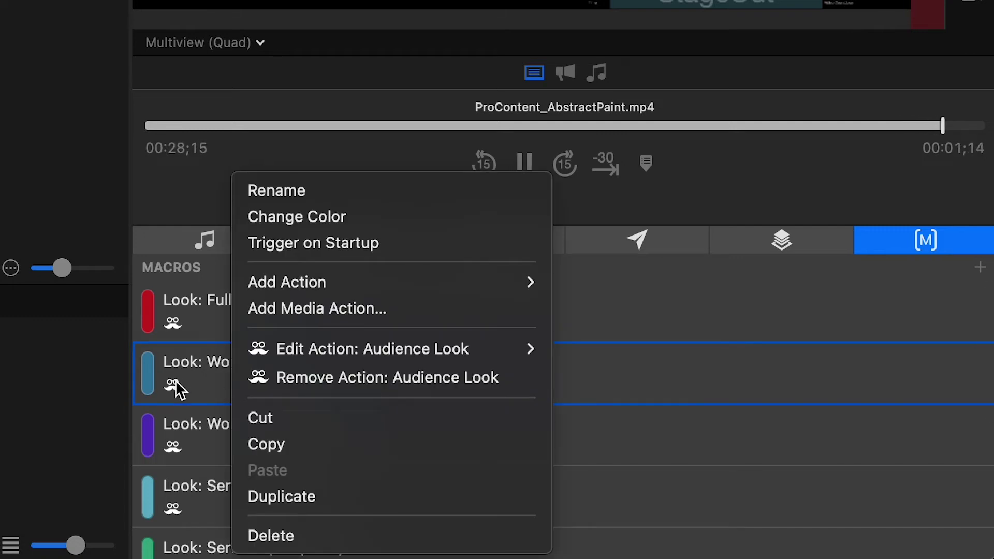
{"action": "mouse_move", "coordinate": [312, 284]}
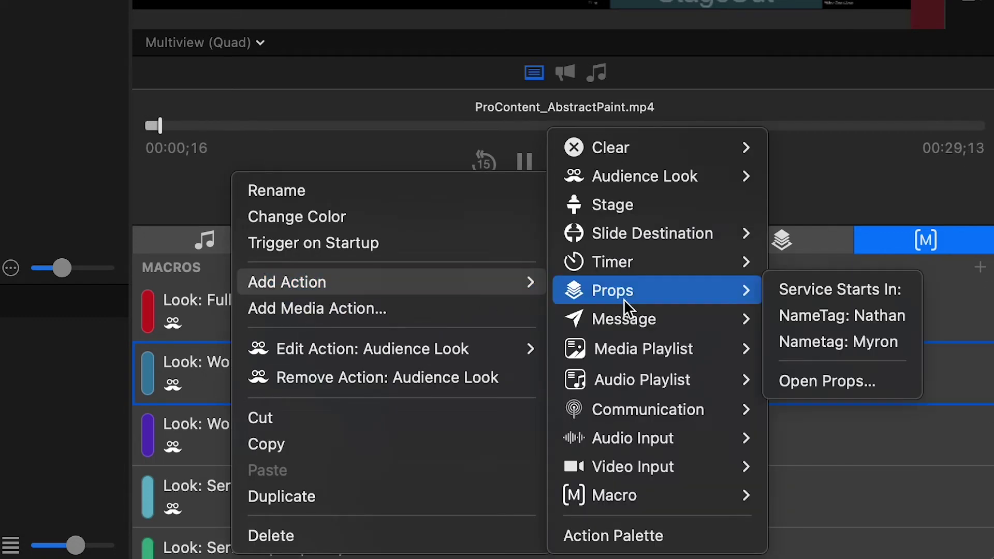
{"action": "mouse_move", "coordinate": [645, 187]}
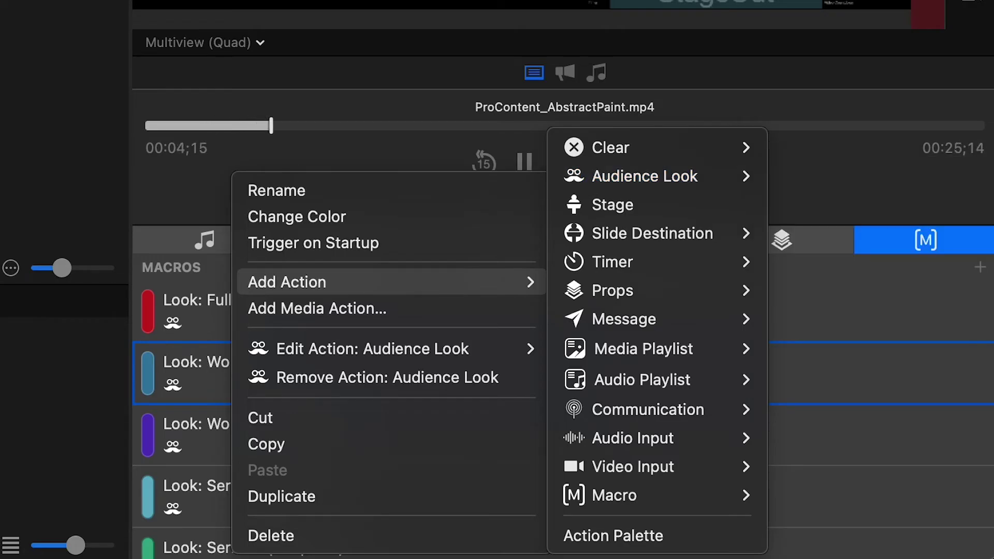
{"action": "key", "text": "Escape"}
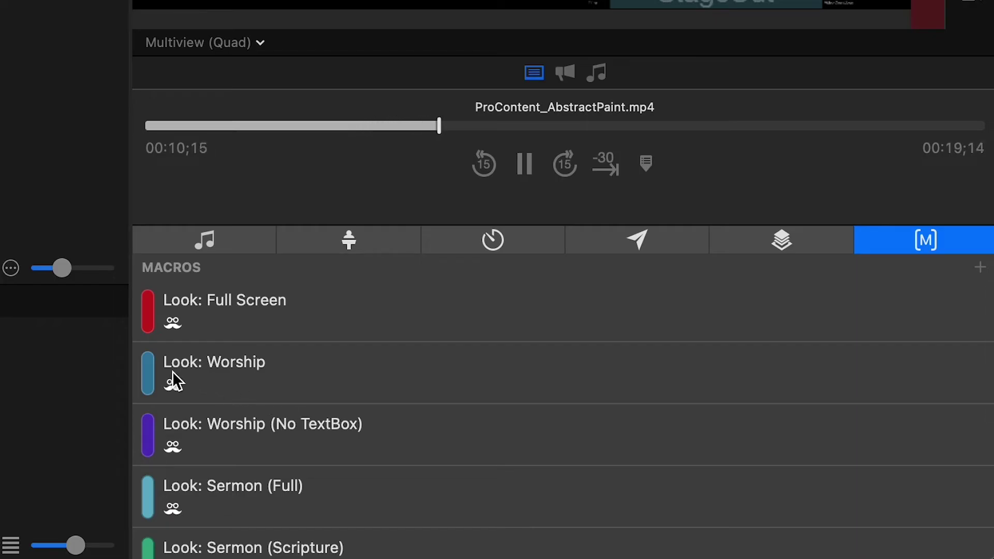
{"action": "scroll", "coordinate": [301, 443], "scroll_direction": "down", "scroll_amount": 5}
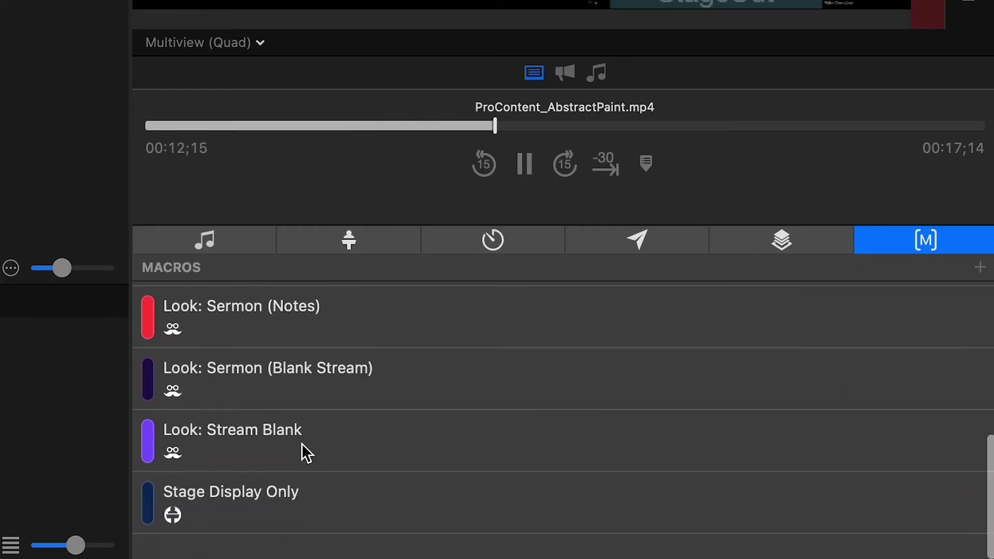
- Look over the Macros list, then bring up the Library + menu for adding items
{"action": "scroll", "coordinate": [301, 443], "scroll_direction": "up", "scroll_amount": 5}
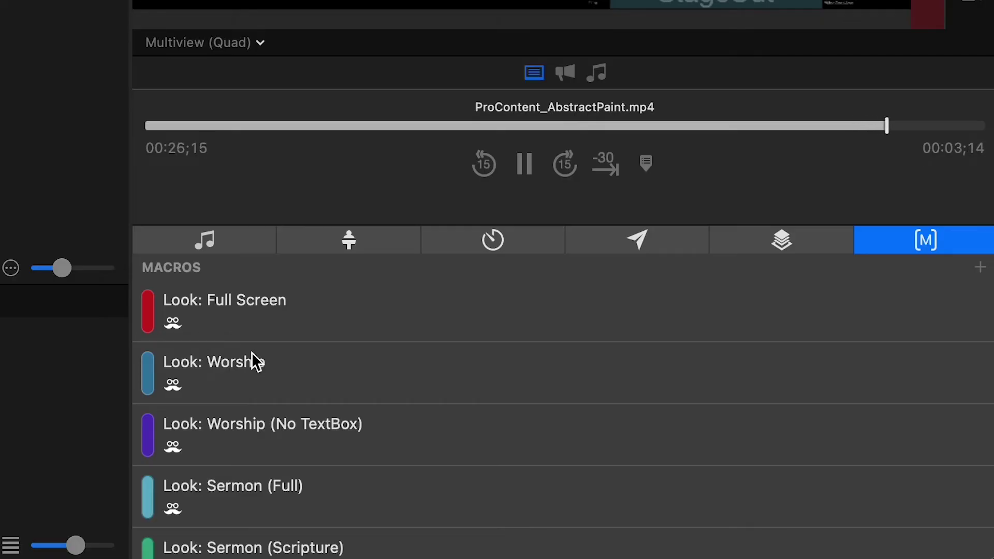
{"action": "scroll", "coordinate": [268, 409], "scroll_direction": "down", "scroll_amount": 1}
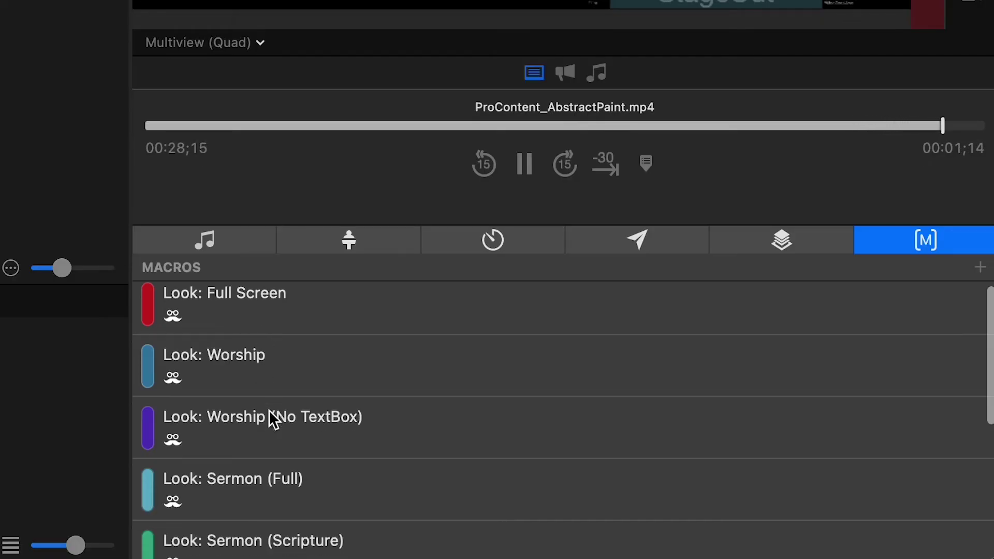
{"action": "scroll", "coordinate": [268, 410], "scroll_direction": "down", "scroll_amount": 5}
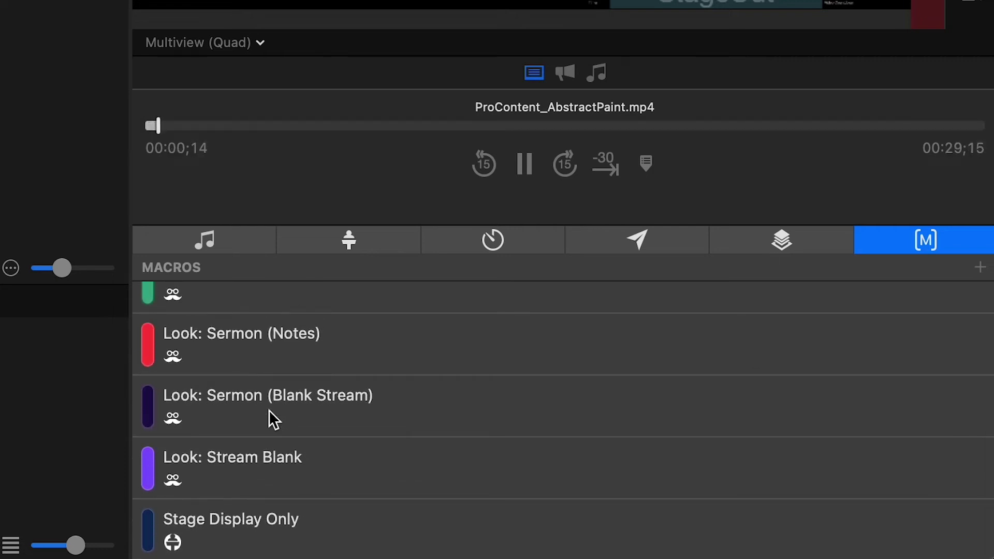
{"action": "scroll", "coordinate": [269, 410], "scroll_direction": "up", "scroll_amount": 10}
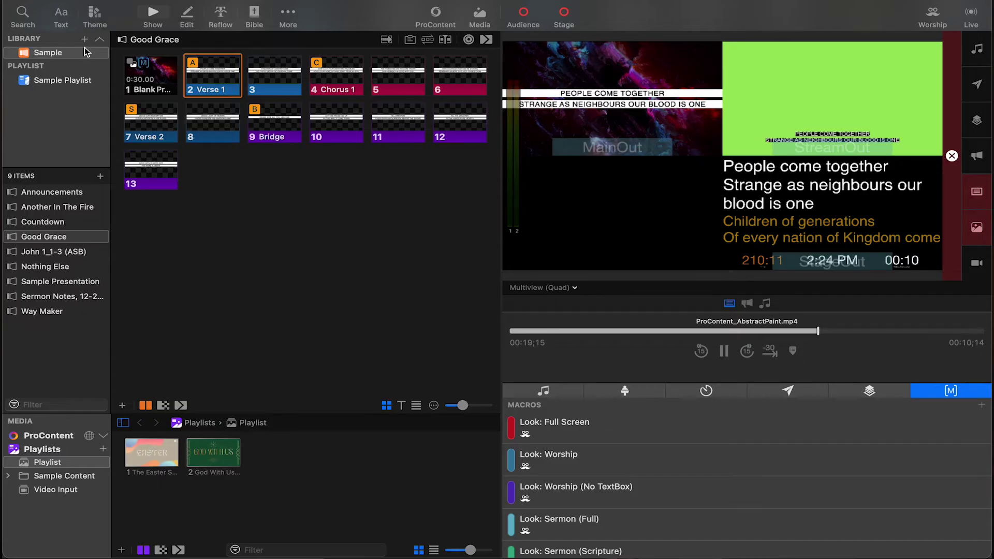
{"action": "left_click", "coordinate": [190, 22]}
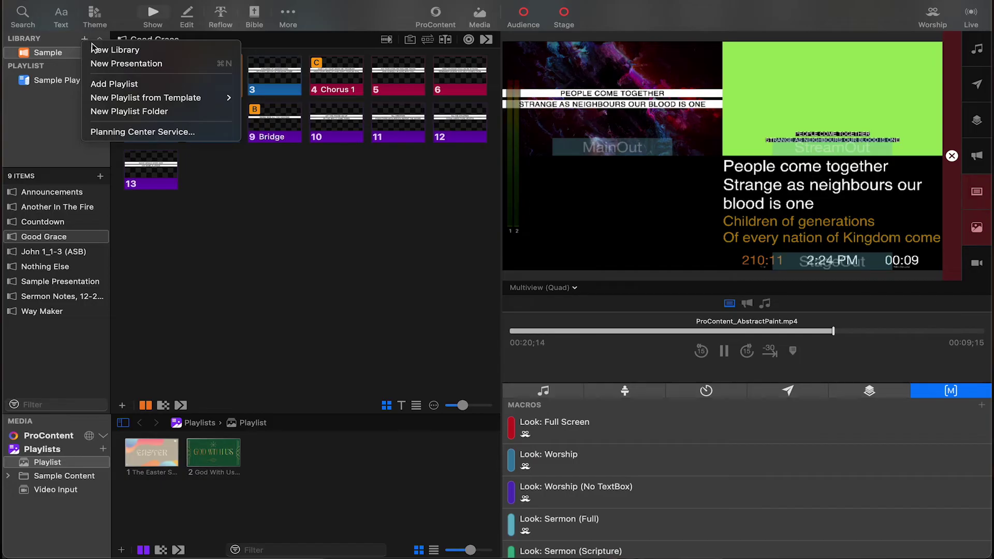
- Add a new playlist to the library and name it Sunday
{"action": "left_click", "coordinate": [114, 83]}
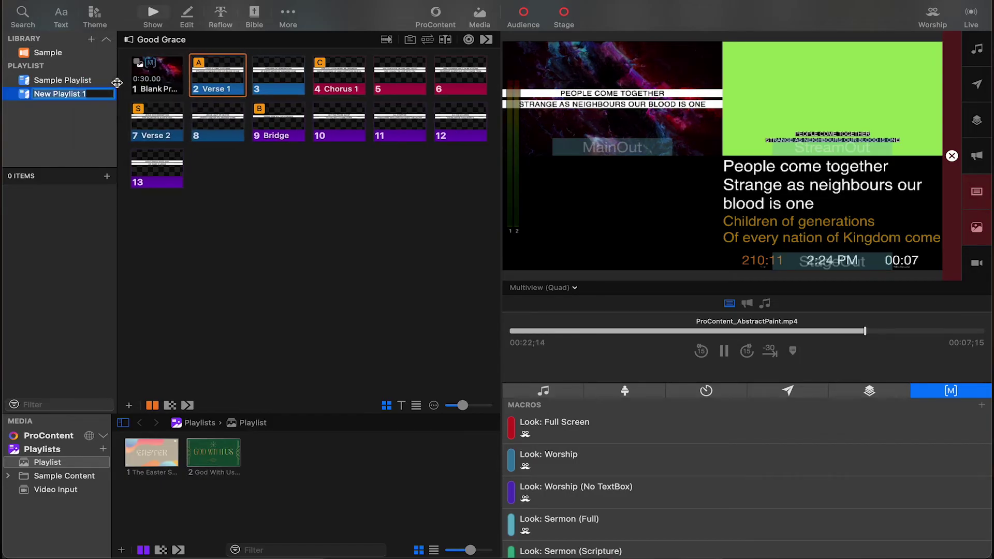
{"action": "type", "text": "Sunday"}
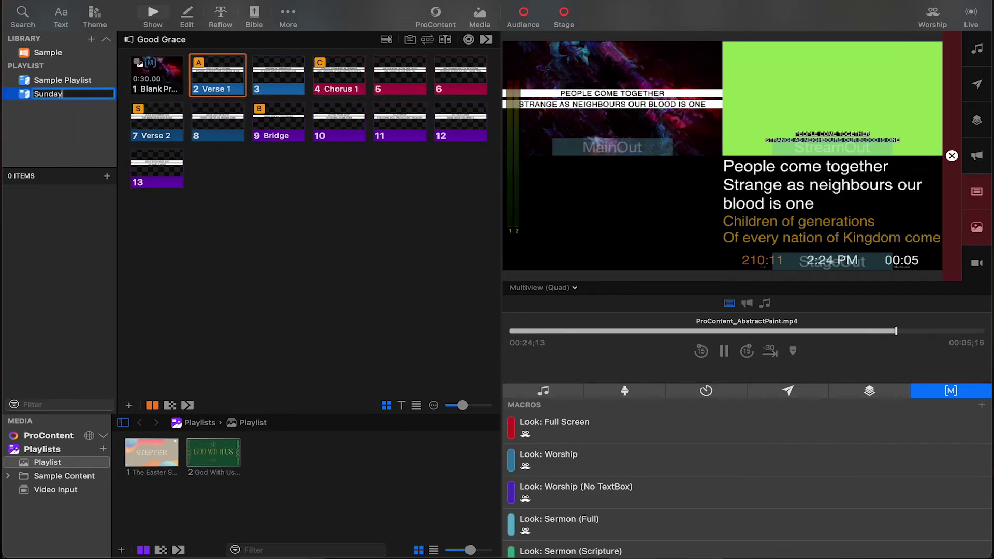
{"action": "key", "text": "Return"}
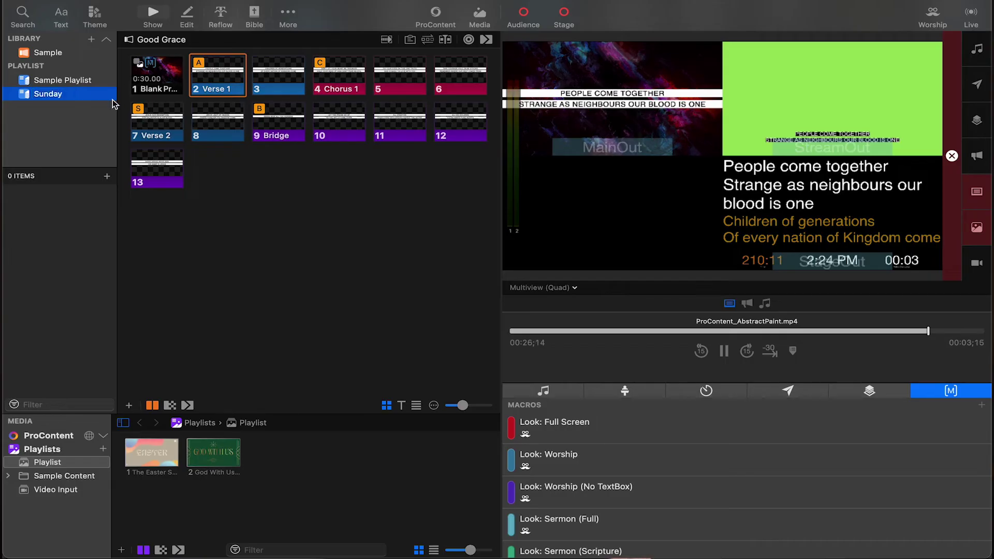
- Add Announcements, Good Grace, Nothing Else and Sermon Notes from the Sample library to Sunday
{"action": "left_click", "coordinate": [48, 54]}
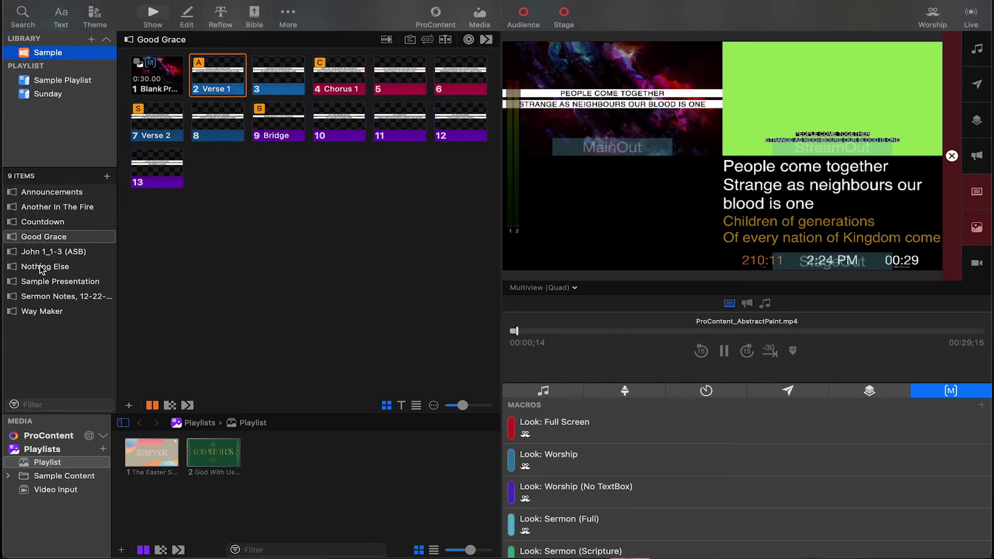
{"action": "left_click", "coordinate": [37, 233]}
{"action": "left_click_drag", "start_coordinate": [47, 188], "coordinate": [52, 98]}
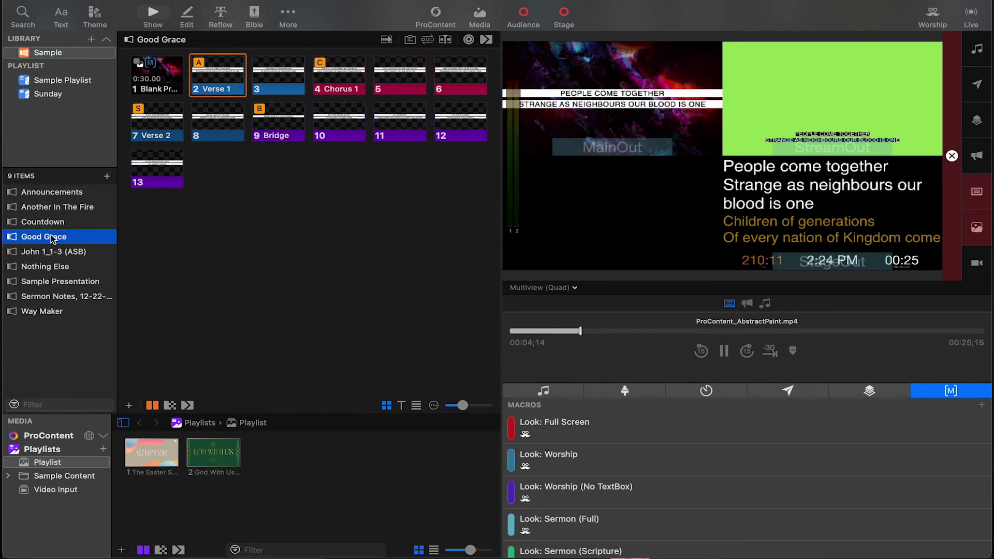
{"action": "left_click_drag", "start_coordinate": [48, 241], "coordinate": [51, 100]}
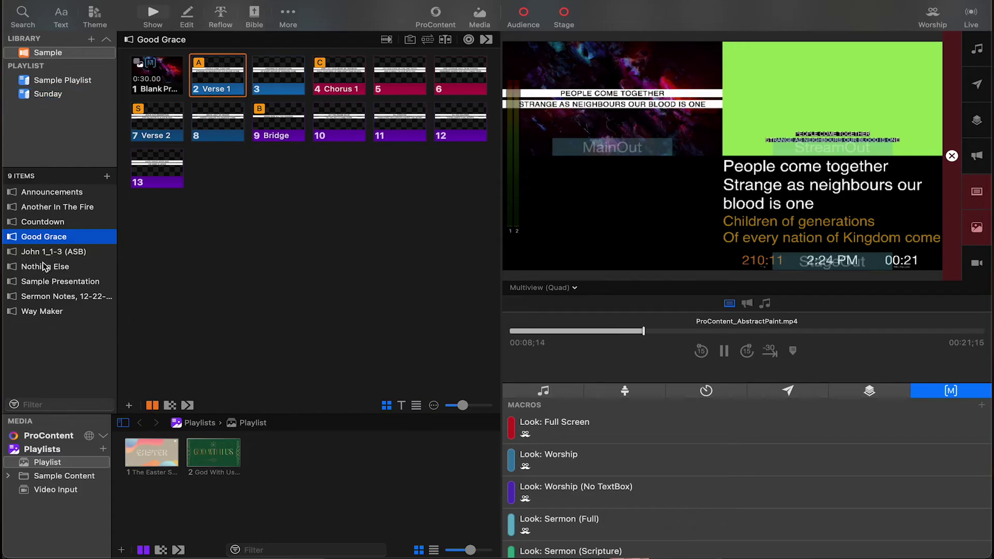
{"action": "left_click_drag", "start_coordinate": [42, 262], "coordinate": [48, 93]}
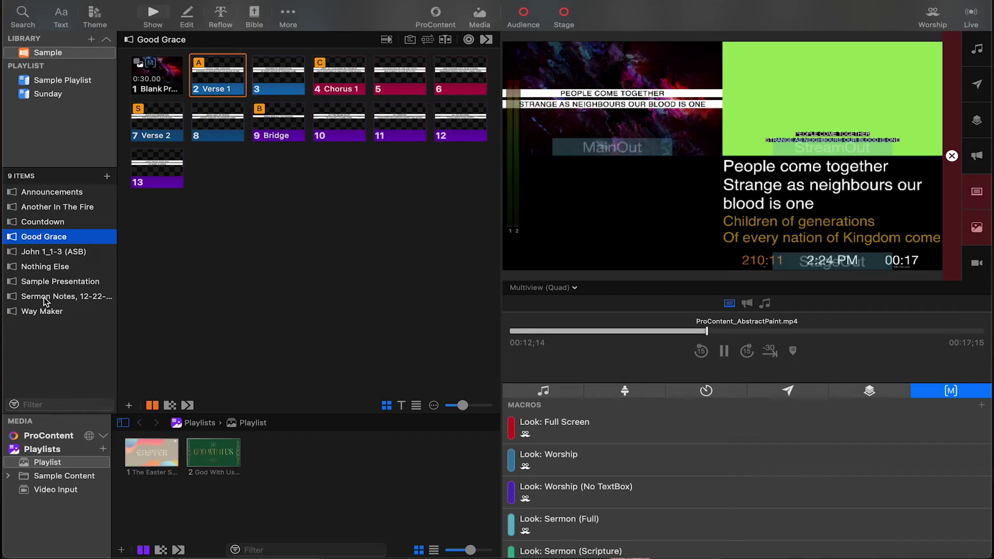
{"action": "left_click_drag", "start_coordinate": [38, 297], "coordinate": [48, 107]}
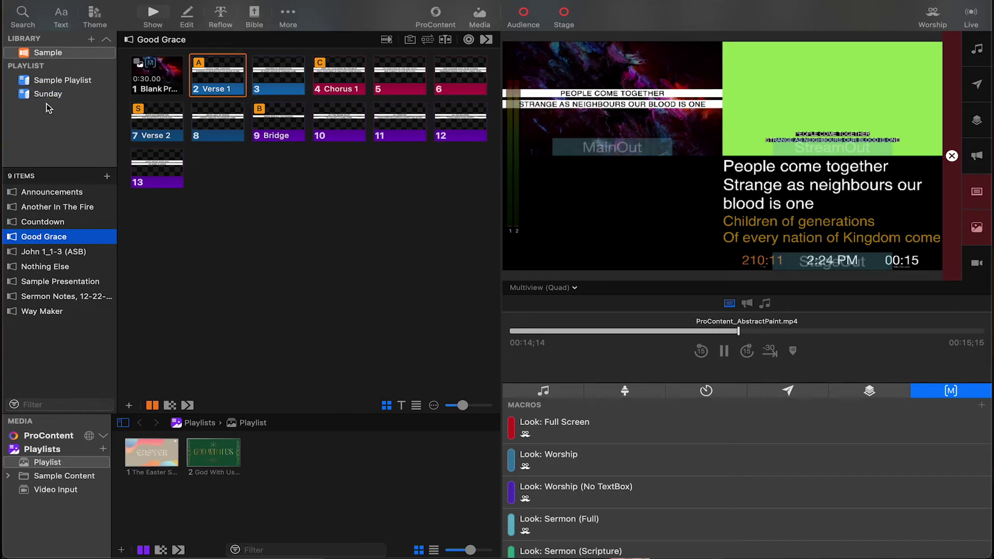
- Add John 1_1-3 (ASB) and Way Maker to Sunday, then view the playlist's items
{"action": "left_click", "coordinate": [44, 279]}
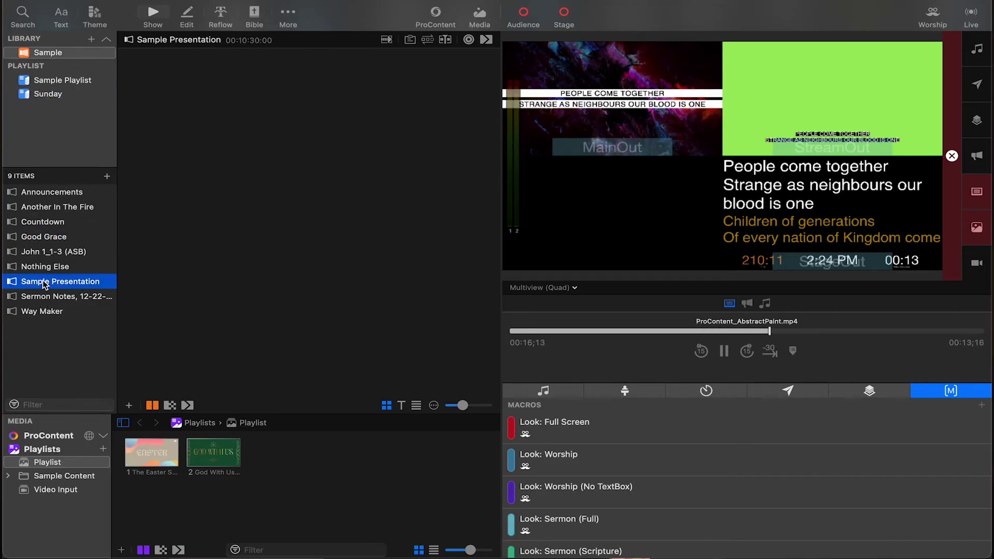
{"action": "left_click_drag", "start_coordinate": [44, 281], "coordinate": [45, 283]}
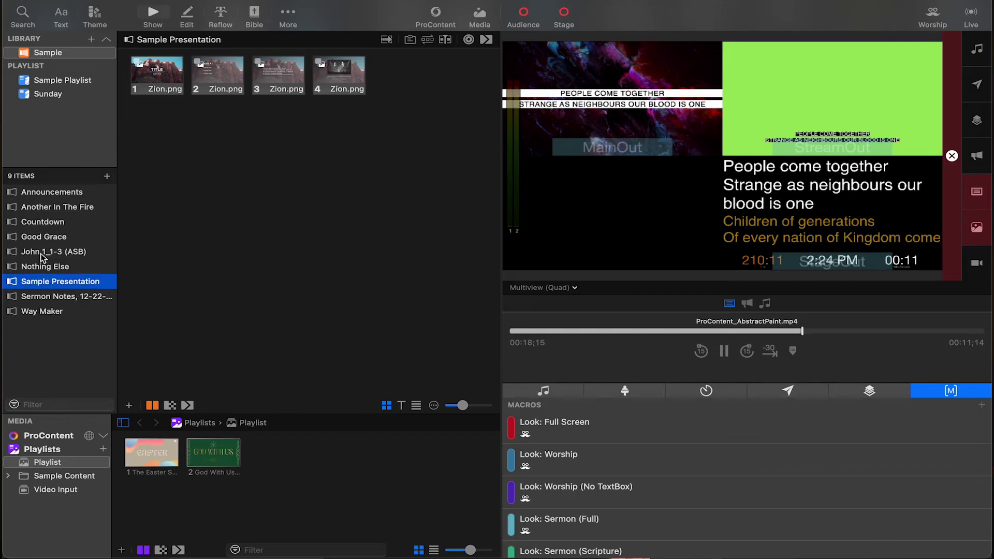
{"action": "left_click", "coordinate": [44, 254]}
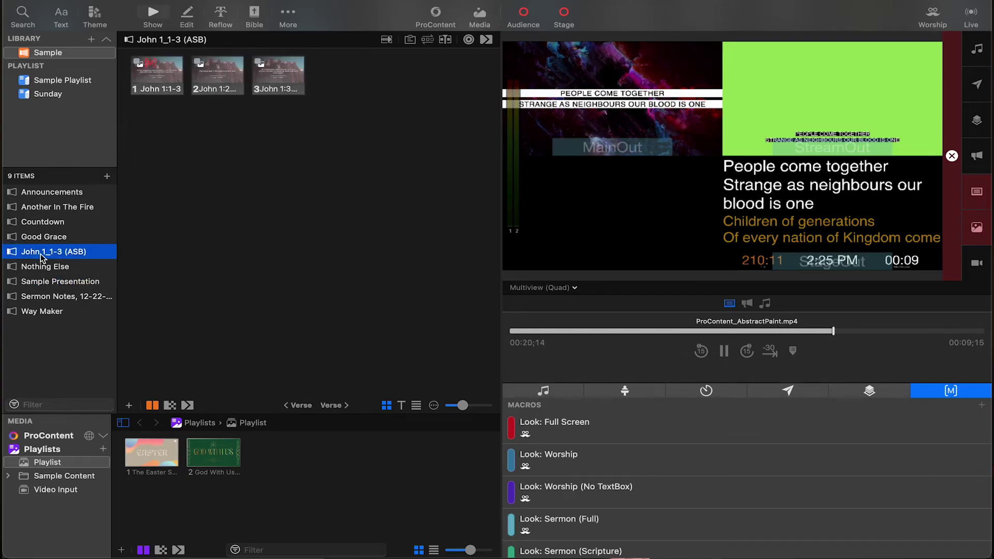
{"action": "left_click_drag", "start_coordinate": [44, 254], "coordinate": [52, 102]}
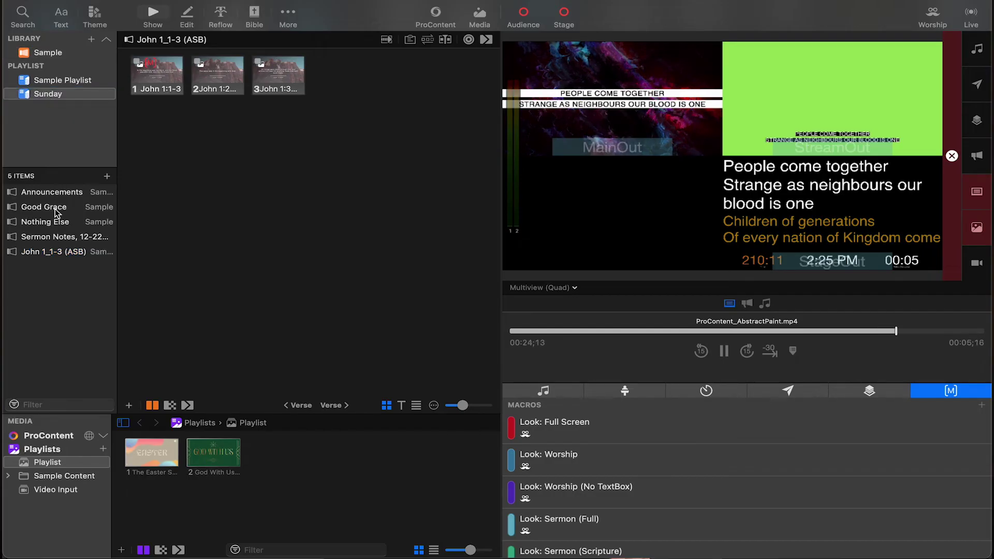
{"action": "left_click", "coordinate": [47, 52]}
{"action": "left_click_drag", "start_coordinate": [43, 251], "coordinate": [62, 98]}
{"action": "left_click", "coordinate": [62, 98]}
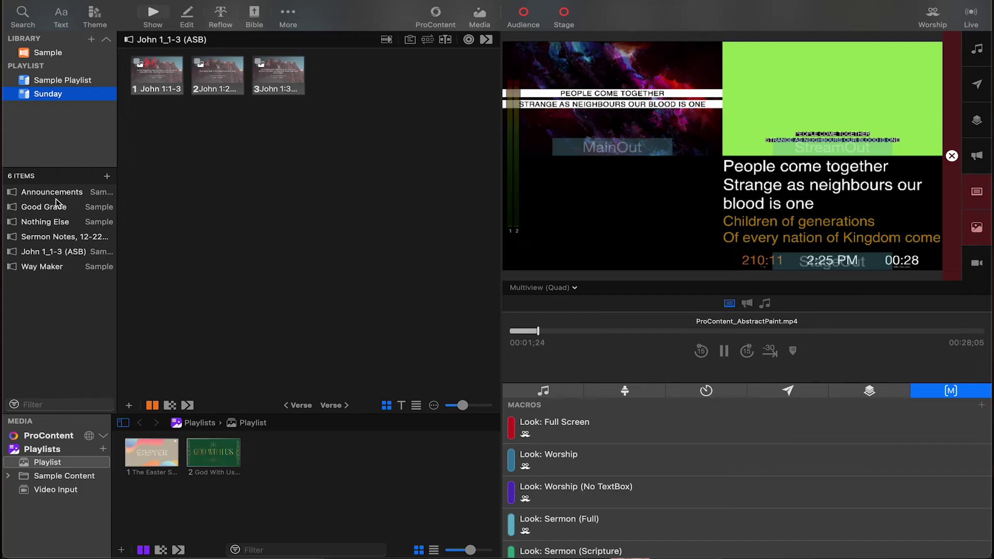
{"action": "left_click", "coordinate": [106, 176]}
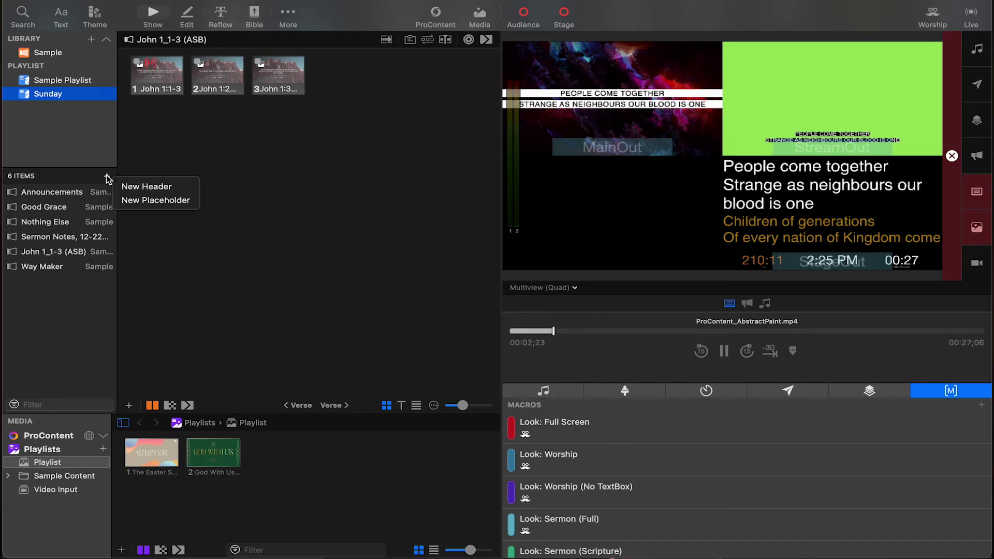
- Add a Sermon header above Sermon Notes and a second header for Worship
{"action": "left_click", "coordinate": [147, 188]}
{"action": "right_click", "coordinate": [58, 193]}
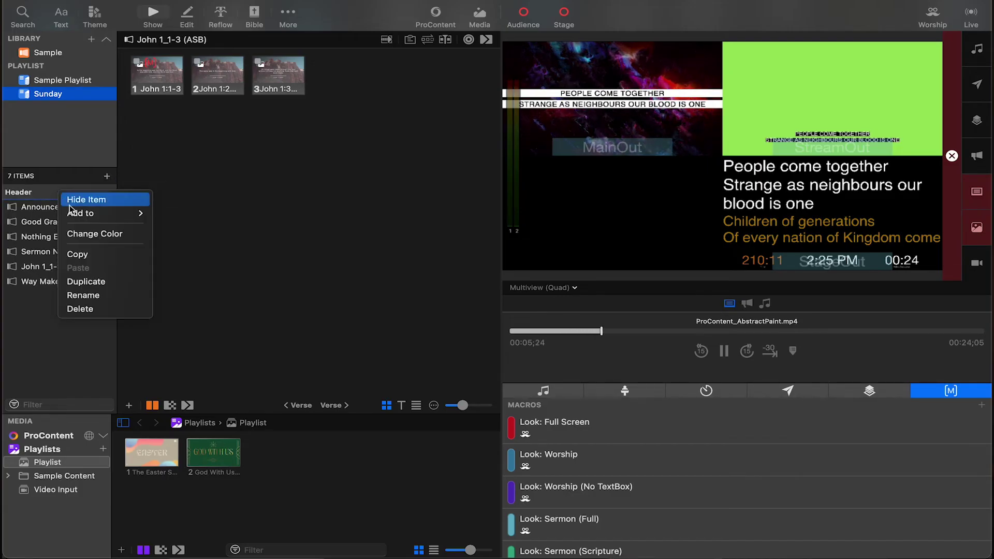
{"action": "left_click", "coordinate": [84, 296]}
{"action": "type", "text": "Serm"}
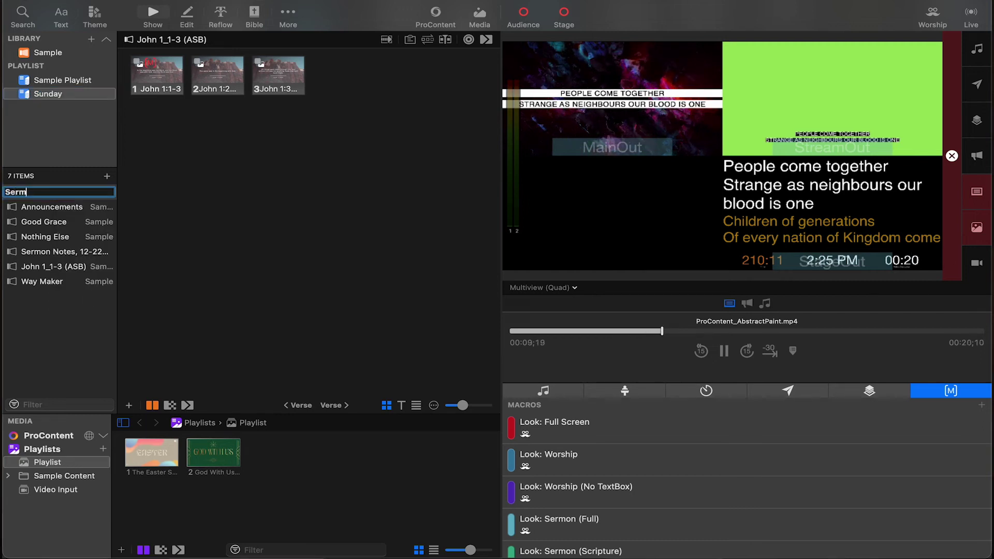
{"action": "type", "text": "on"}
{"action": "key", "text": "Return"}
{"action": "left_click_drag", "start_coordinate": [40, 197], "coordinate": [63, 254]}
{"action": "left_click", "coordinate": [109, 176]}
{"action": "left_click", "coordinate": [132, 187]}
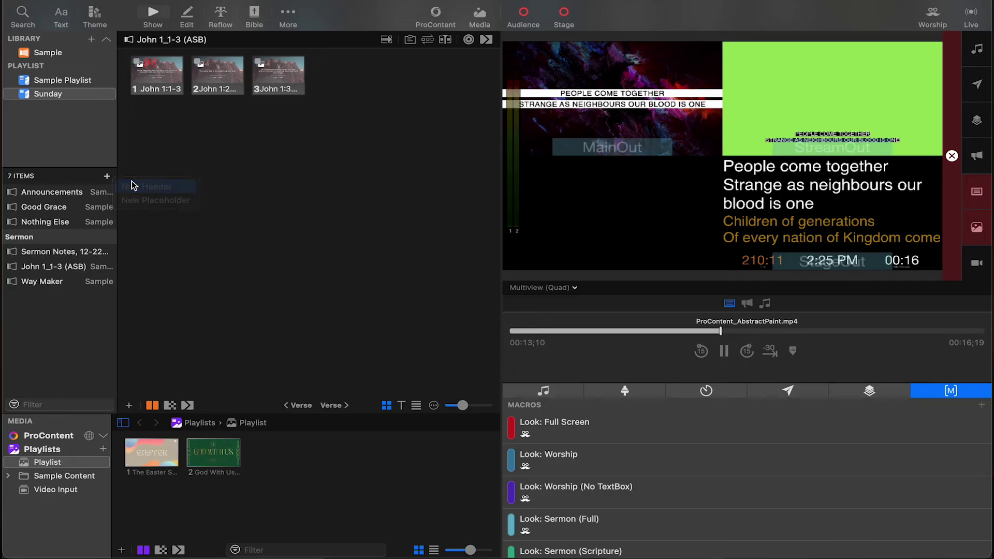
{"action": "right_click", "coordinate": [57, 194]}
- Add a placeholder named Song 4 and move it to the end of the Worship section
{"action": "left_click", "coordinate": [107, 176]}
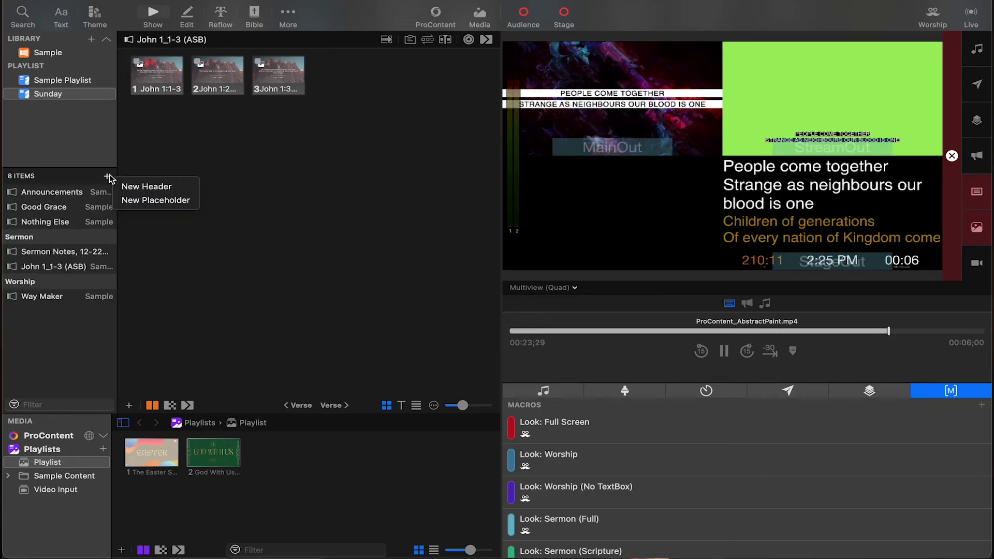
{"action": "left_click", "coordinate": [140, 201]}
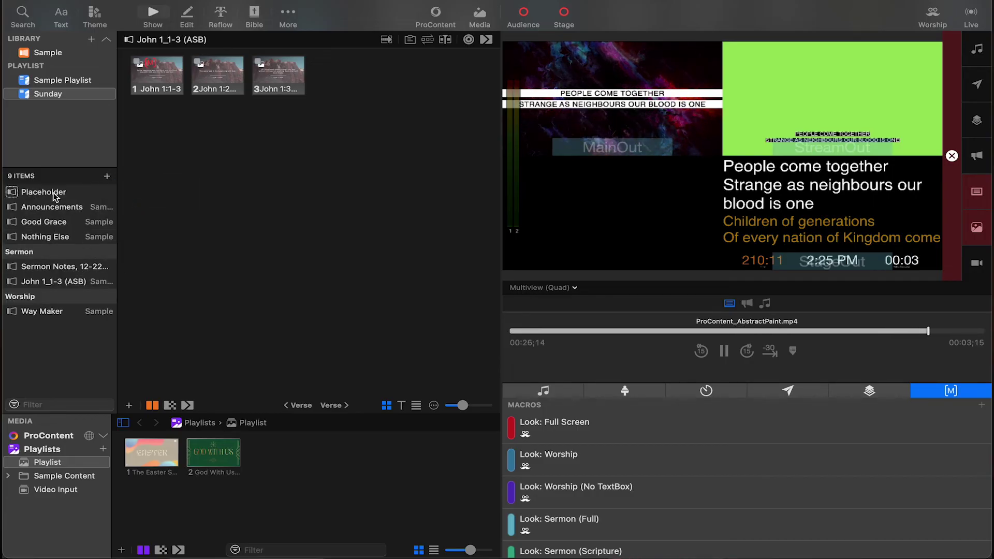
{"action": "right_click", "coordinate": [54, 194]}
{"action": "left_click", "coordinate": [86, 275]}
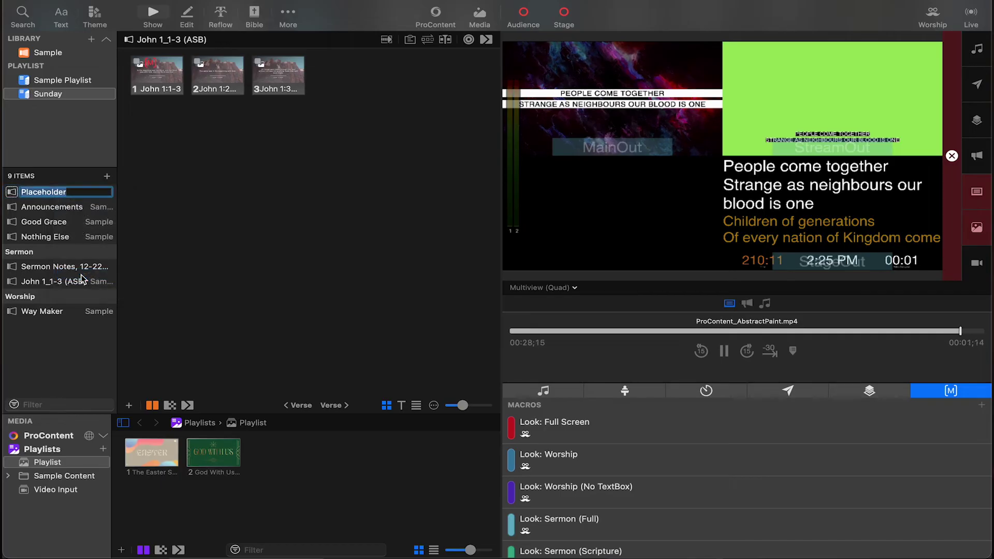
{"action": "type", "text": "Song"}
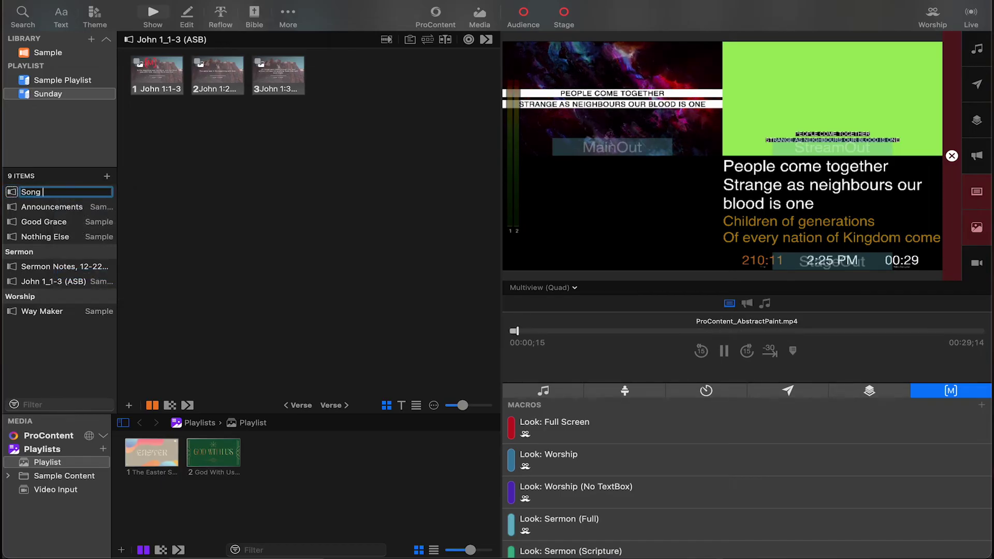
{"action": "type", "text": " 3"}
{"action": "key", "text": "BackSpace"}
{"action": "type", "text": "4"}
{"action": "key", "text": "Return"}
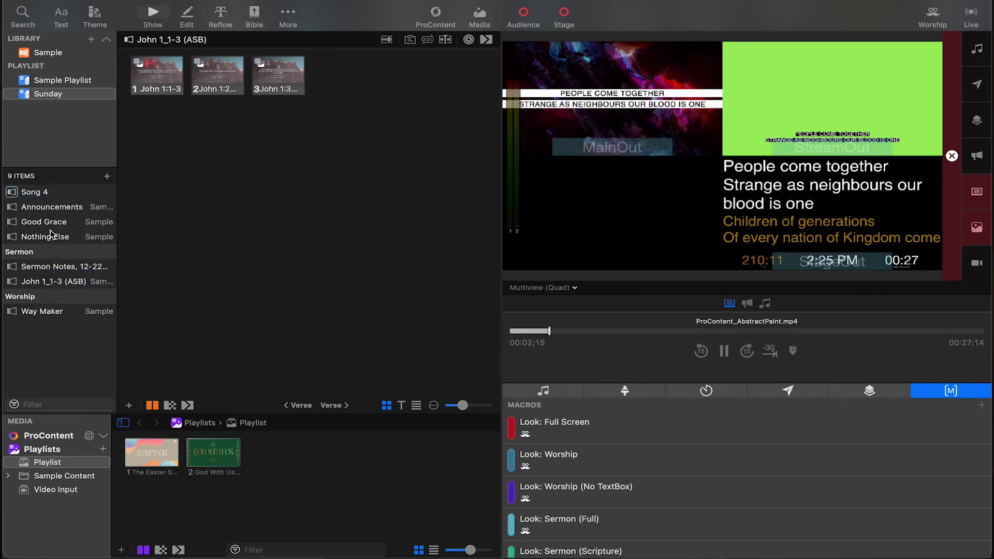
{"action": "left_click_drag", "start_coordinate": [45, 199], "coordinate": [31, 319]}
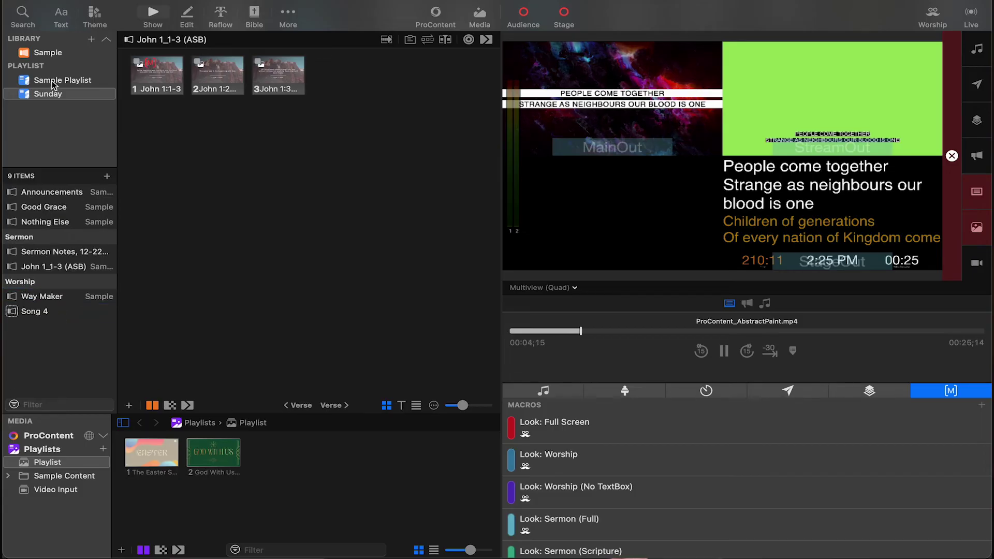
{"action": "left_click", "coordinate": [50, 53]}
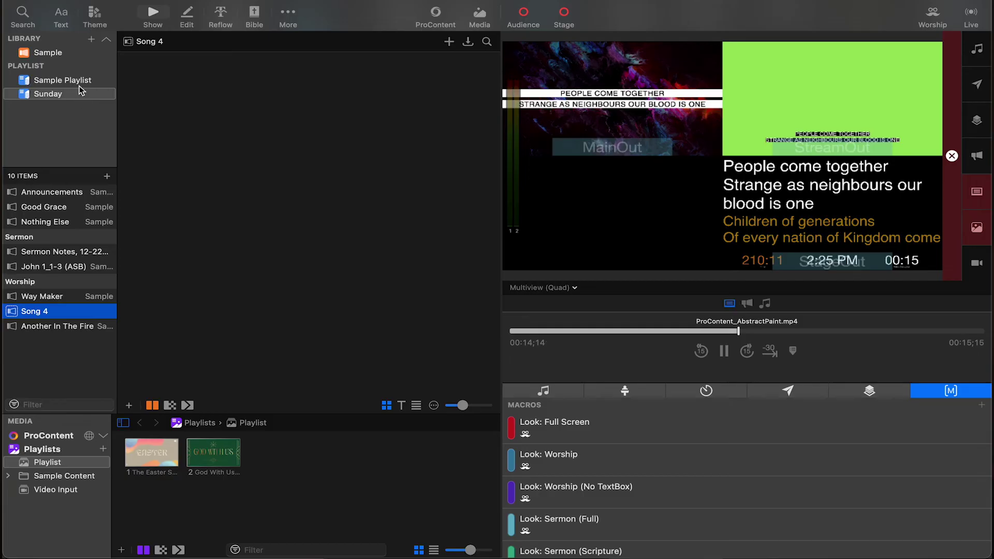
- Drag Another In The Fire from the Sample library onto the Song 4 placeholder
{"action": "left_click", "coordinate": [55, 58]}
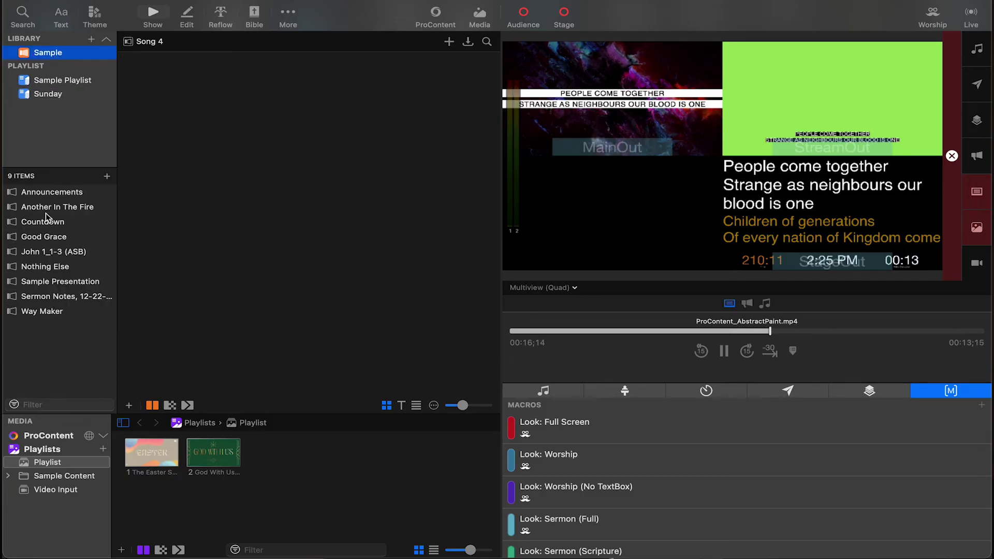
{"action": "left_click_drag", "start_coordinate": [181, 46], "coordinate": [181, 46]}
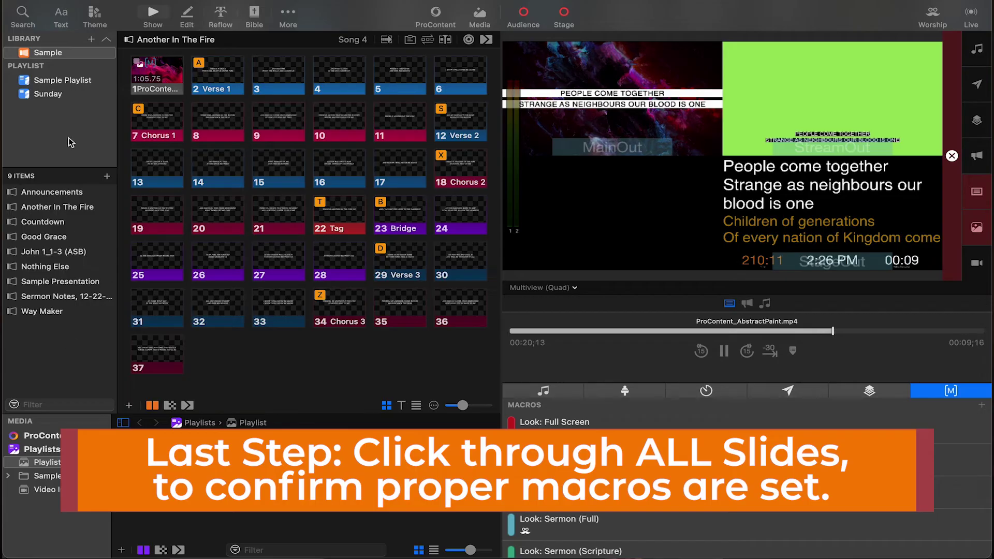
- Open Announcements, Good Grace and Nothing Else in the Sunday playlist to check their macros
{"action": "left_click", "coordinate": [49, 95]}
{"action": "left_click", "coordinate": [51, 195]}
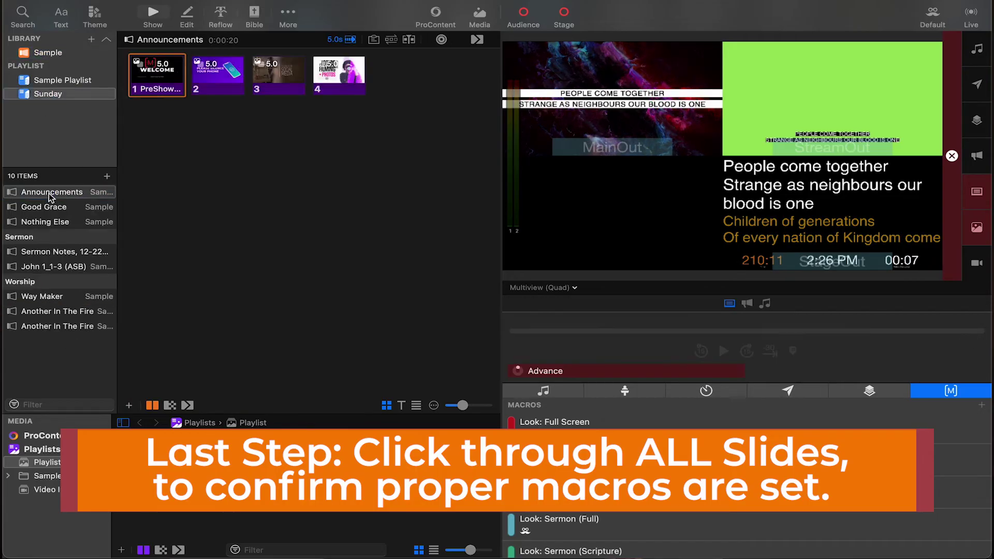
{"action": "left_click", "coordinate": [51, 213]}
{"action": "left_click", "coordinate": [51, 223]}
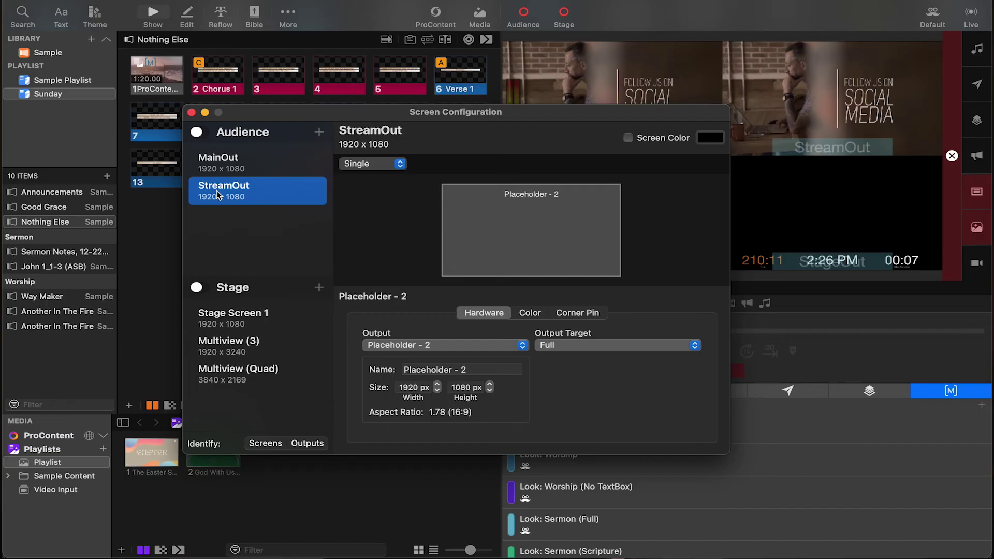
- Set StreamOut's output to a new NDI source in 720p59.94 mode
{"action": "left_click", "coordinate": [410, 345]}
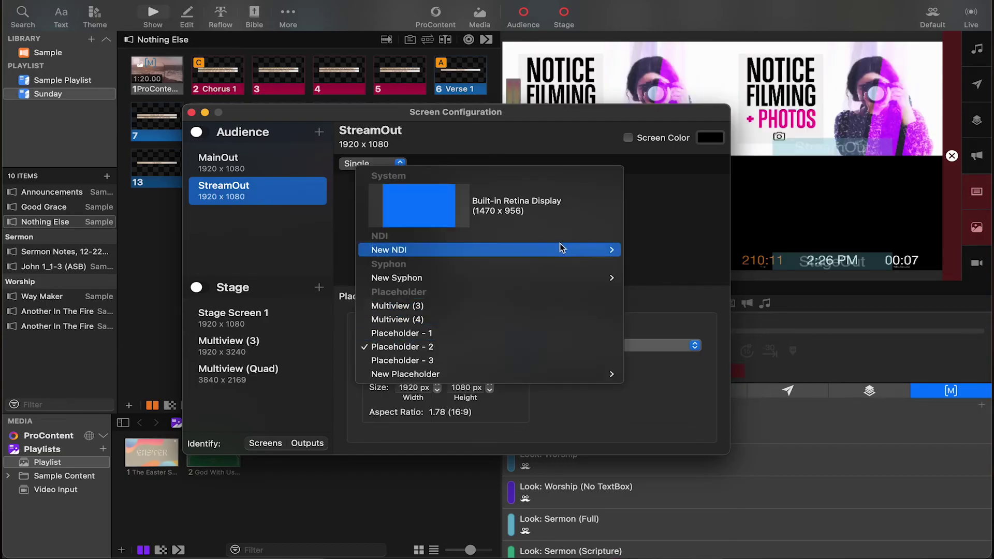
{"action": "mouse_move", "coordinate": [569, 249]}
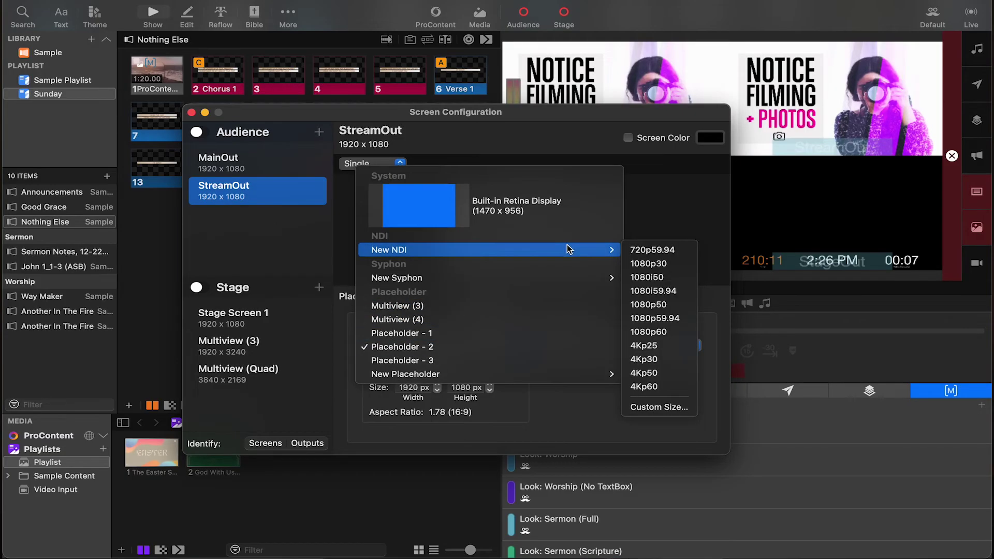
{"action": "left_click", "coordinate": [653, 288]}
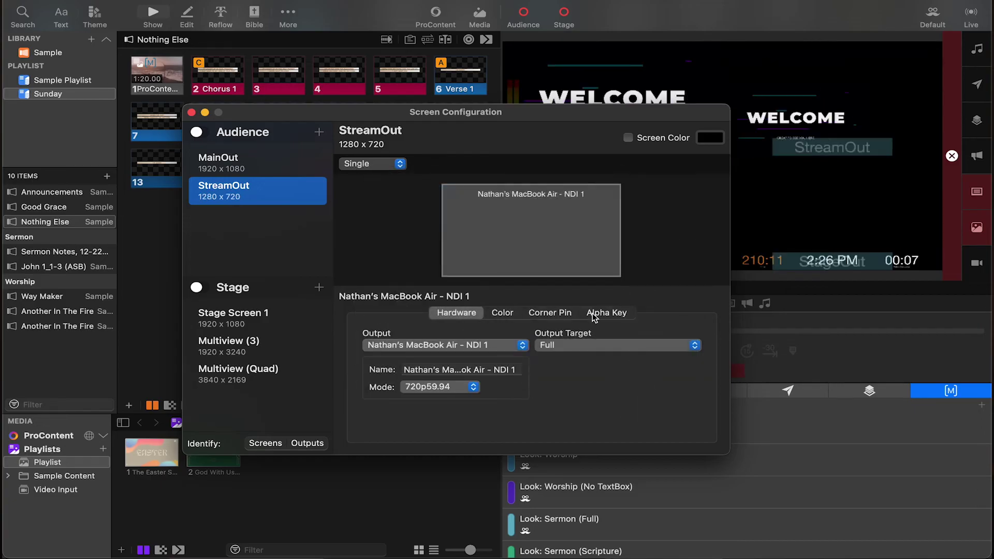